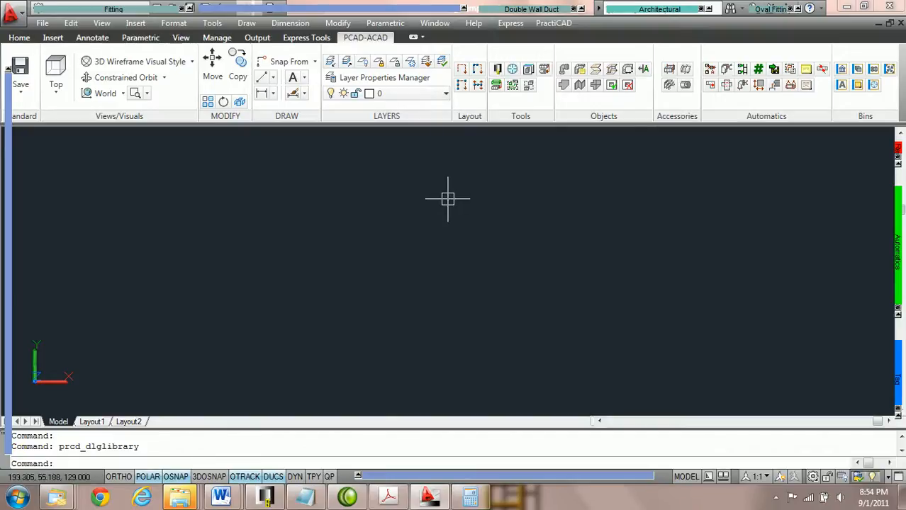
Step: Open the PractiCAD ductwork library and select SD VAV Box (Round) with Straight under Auxiliary Items, Rectangular, Other
{"action": "left_click", "coordinate": [497, 69]}
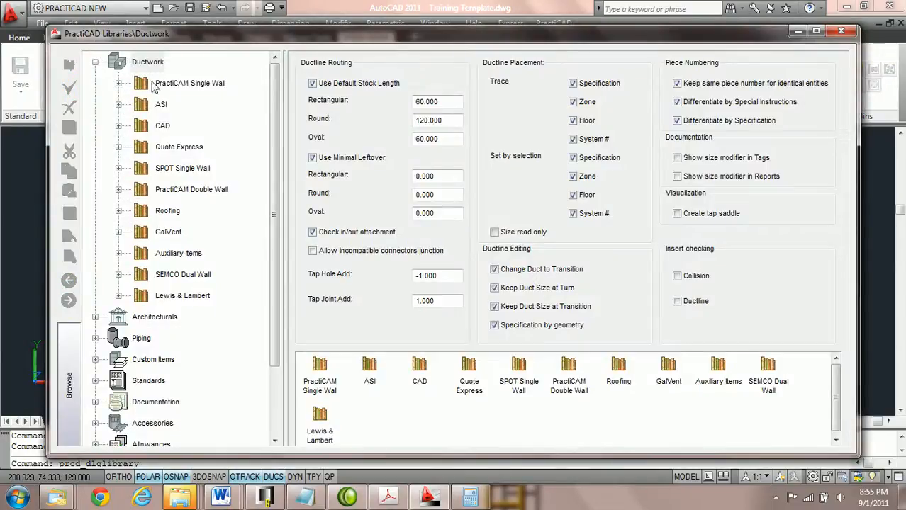
{"action": "left_click", "coordinate": [119, 253]}
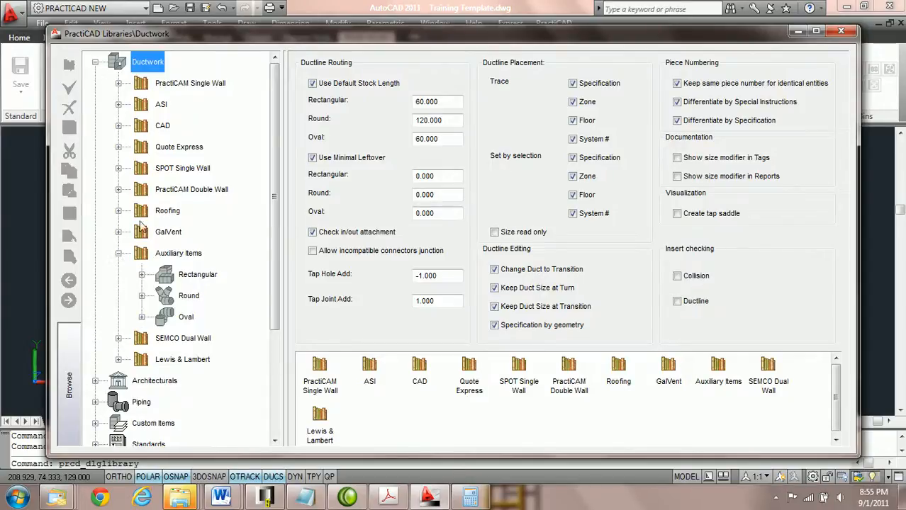
{"action": "left_click", "coordinate": [142, 274]}
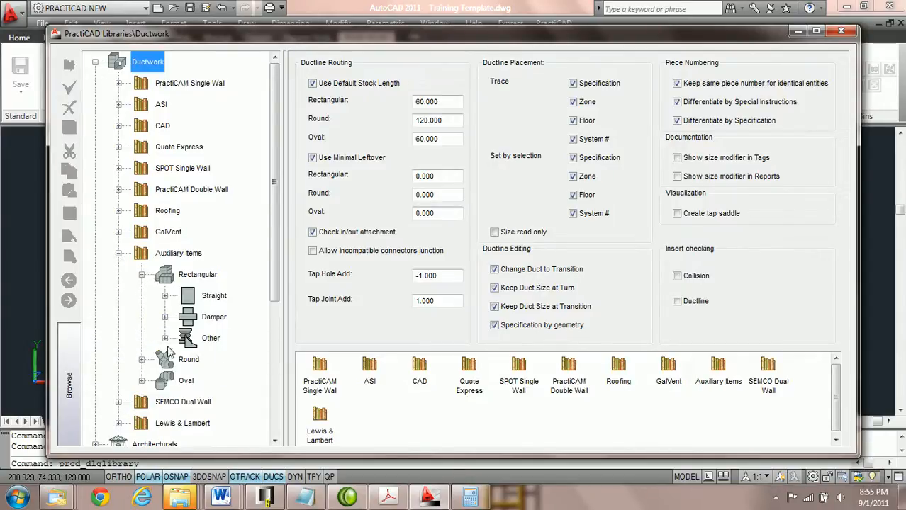
{"action": "left_click", "coordinate": [164, 339]}
{"action": "left_click_drag", "start_coordinate": [286, 326], "coordinate": [320, 328]}
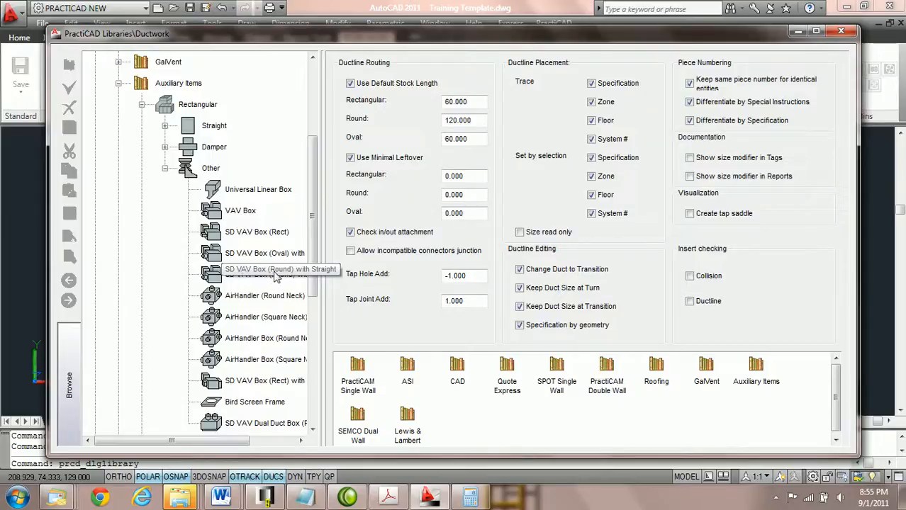
{"action": "left_click", "coordinate": [283, 278]}
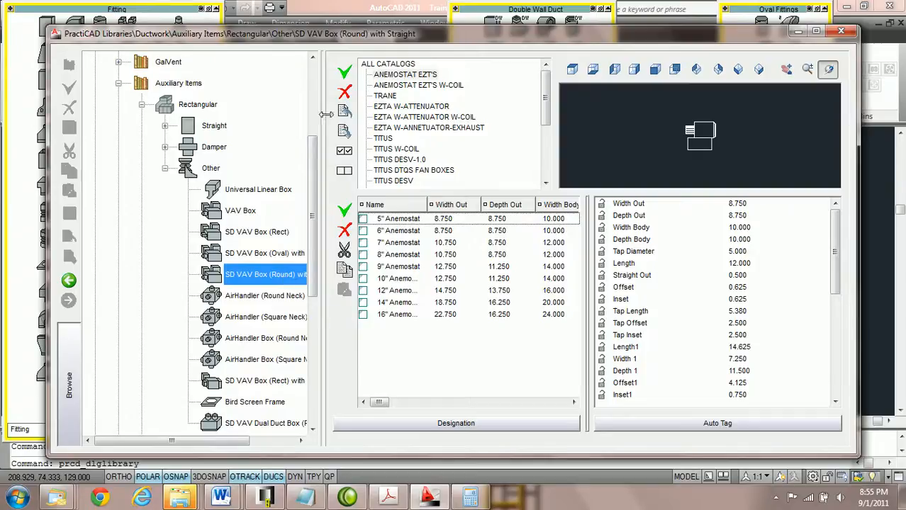
Step: Review the box sizes in the Anemostat EZT'S W-Coil, Trane and EZTA W-Attenuator catalogs and in the combined list of all catalogs
{"action": "left_click_drag", "start_coordinate": [322, 116], "coordinate": [307, 119]}
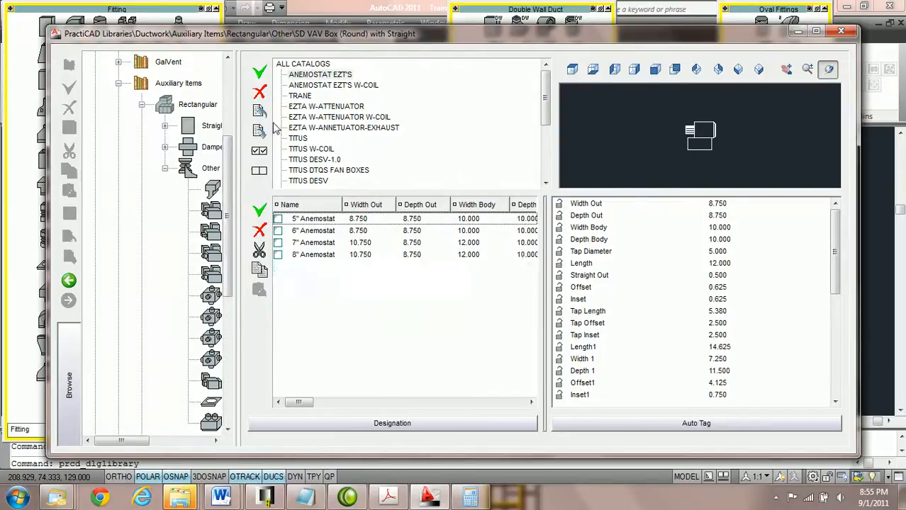
{"action": "left_click", "coordinate": [321, 85]}
{"action": "left_click", "coordinate": [312, 96]}
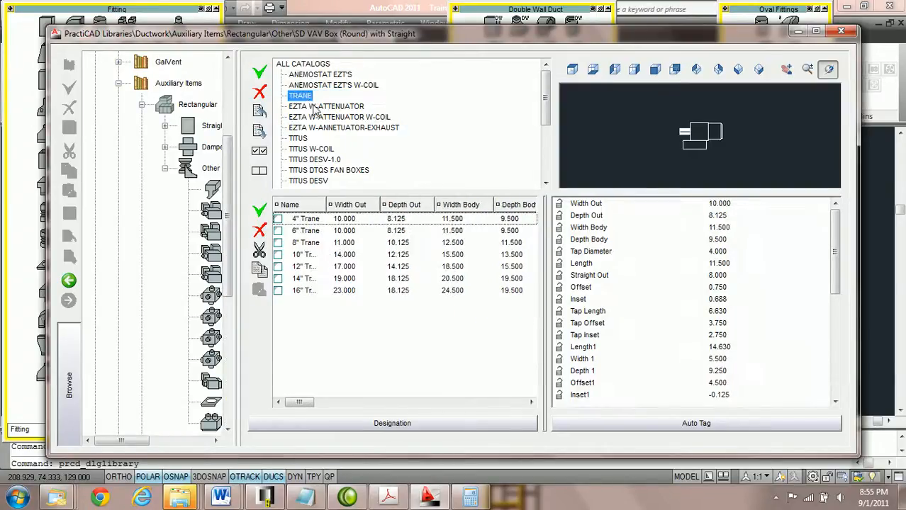
{"action": "left_click", "coordinate": [315, 107]}
{"action": "left_click", "coordinate": [319, 65]}
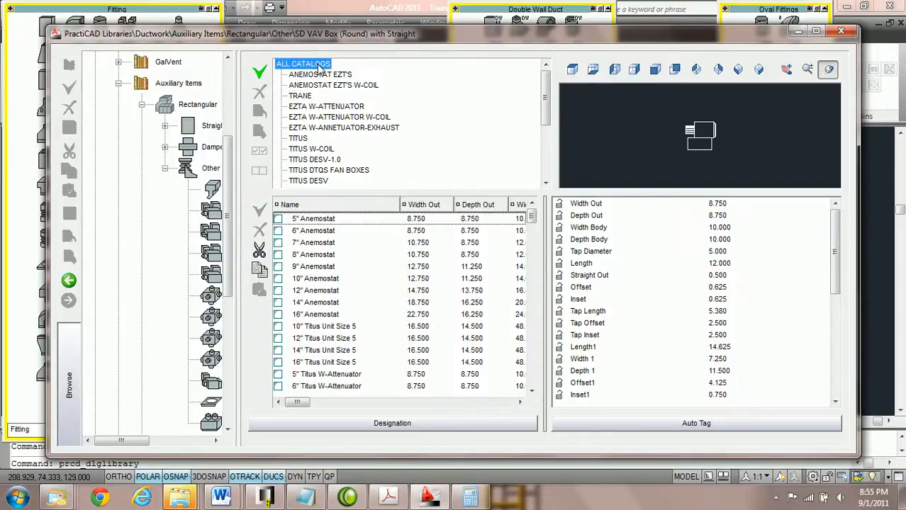
Step: Switch to Adobe Acrobat, examine the Titus DESV submittal's unit drawing and dimension table, and return to the PractiCAD library
{"action": "left_click", "coordinate": [391, 499]}
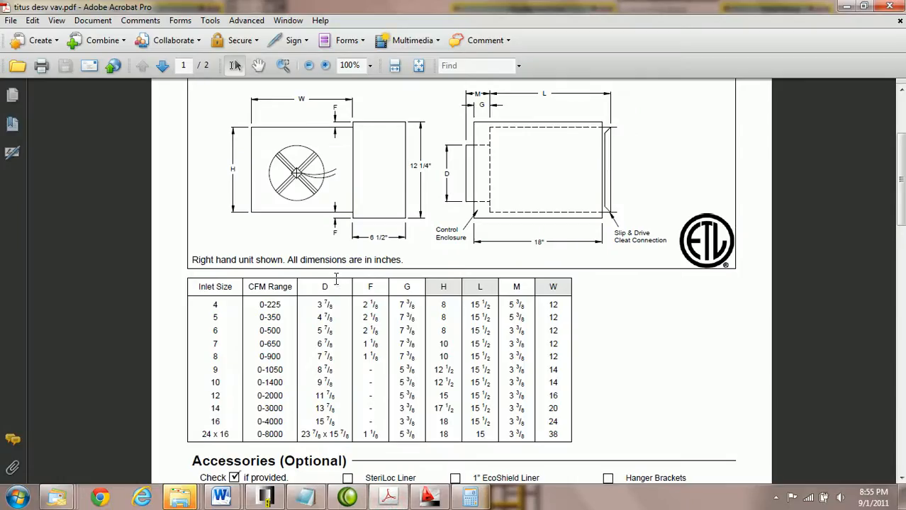
{"action": "left_click_drag", "start_coordinate": [900, 224], "coordinate": [902, 179]}
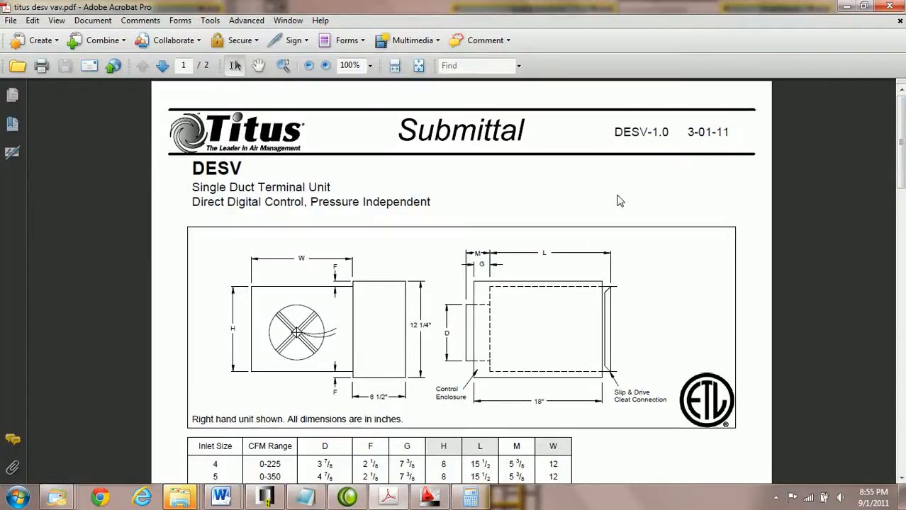
{"action": "left_click_drag", "start_coordinate": [902, 163], "coordinate": [893, 219]}
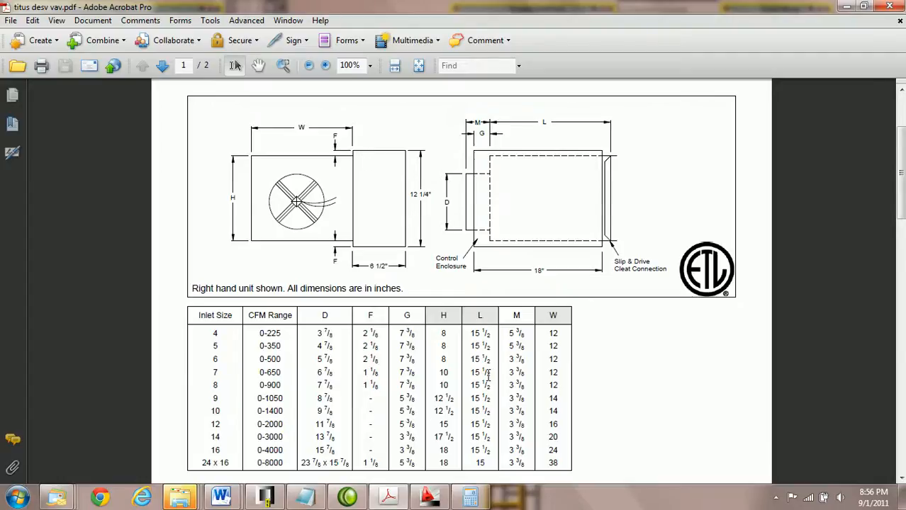
{"action": "left_click", "coordinate": [429, 496]}
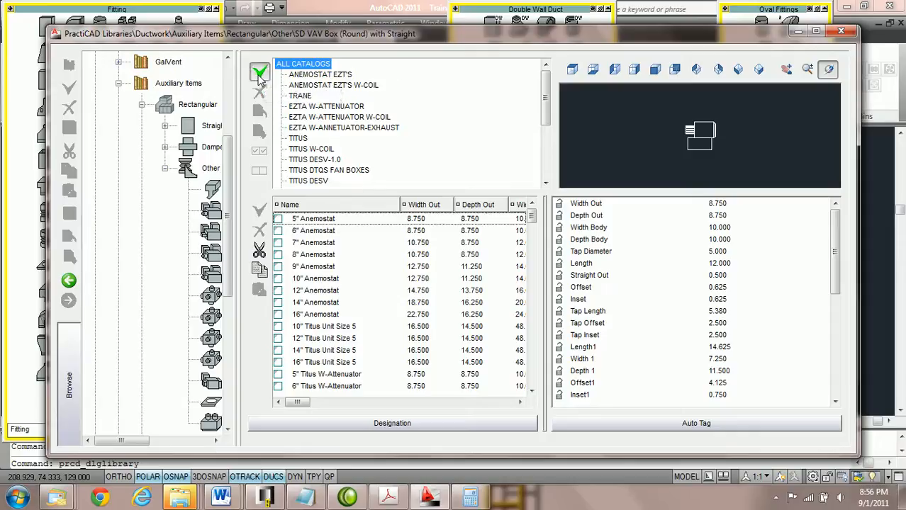
Step: Add a new catalog named PCAD TITUS DESV to the round single-duct VAV box
{"action": "left_click", "coordinate": [259, 76]}
{"action": "key", "text": "BackSpace"}
{"action": "type", "text": "PCAD T"}
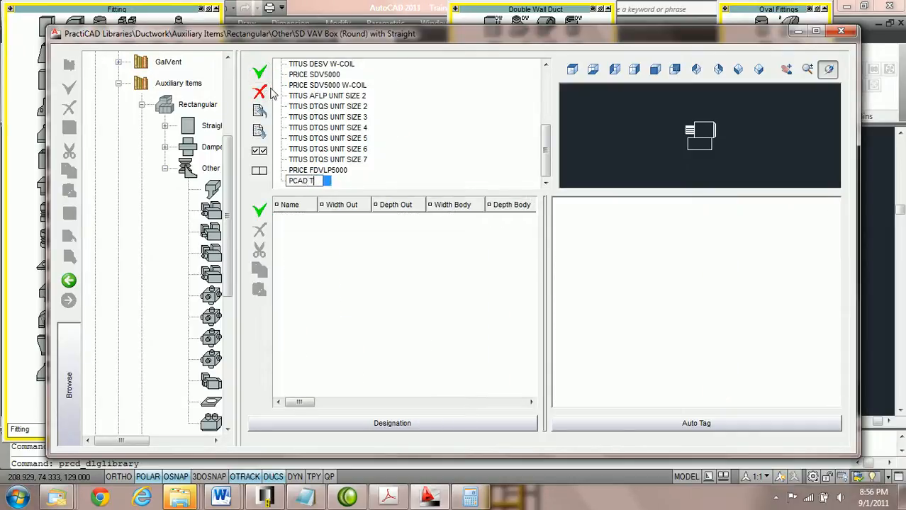
{"action": "type", "text": "ITUS DESV"}
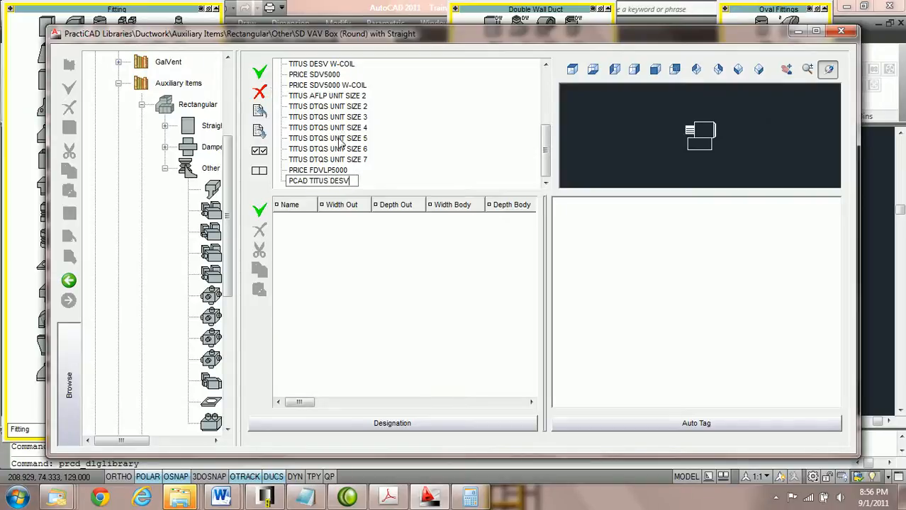
{"action": "left_click", "coordinate": [364, 184]}
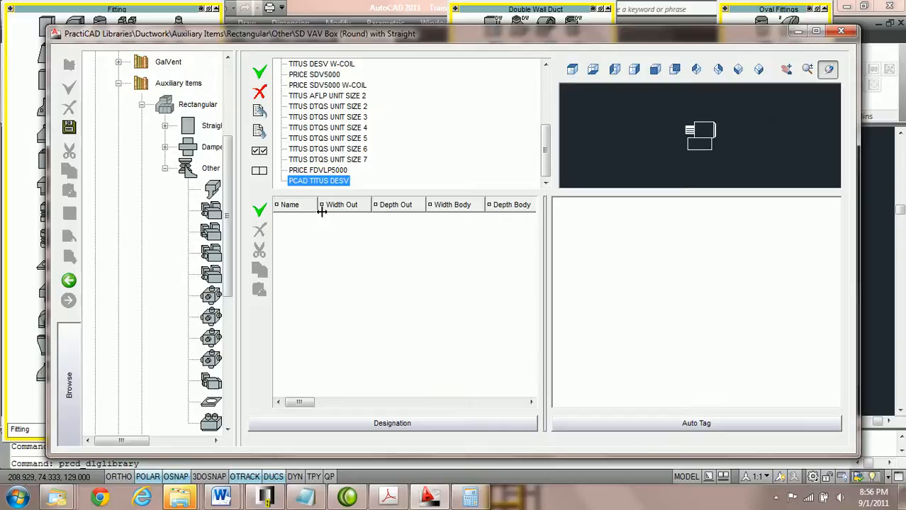
Step: Add a new item named 4" Titus DESV to the PCAD TITUS DESV catalog
{"action": "left_click", "coordinate": [261, 212]}
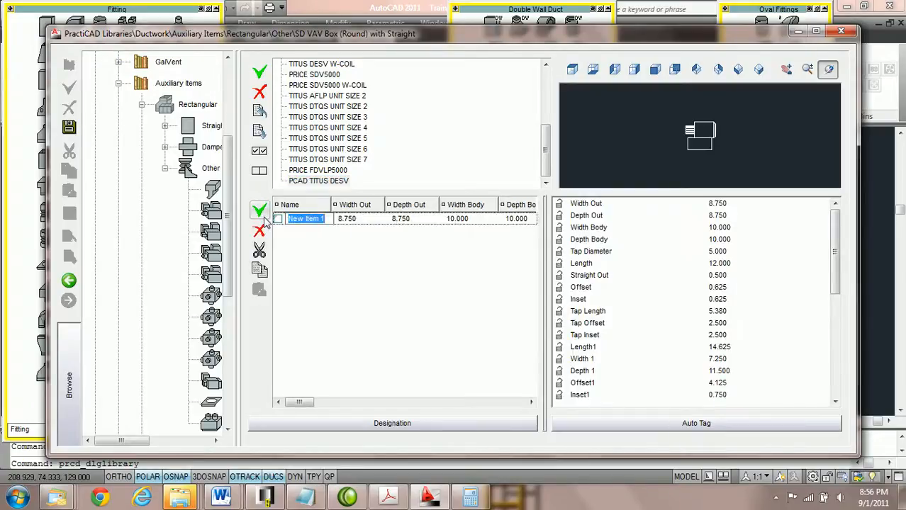
{"action": "type", "text": "4\""}
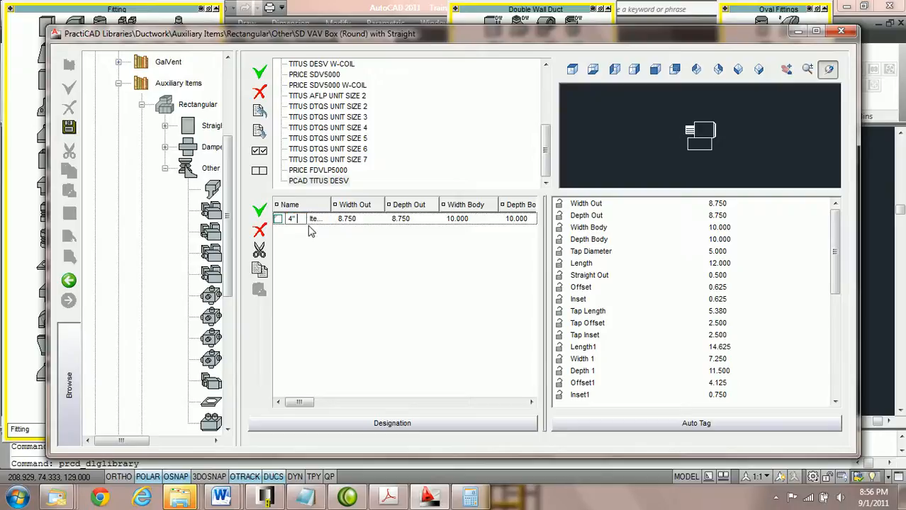
{"action": "type", "text": " Titus DESV"}
{"action": "left_click_drag", "start_coordinate": [338, 220], "coordinate": [296, 222]}
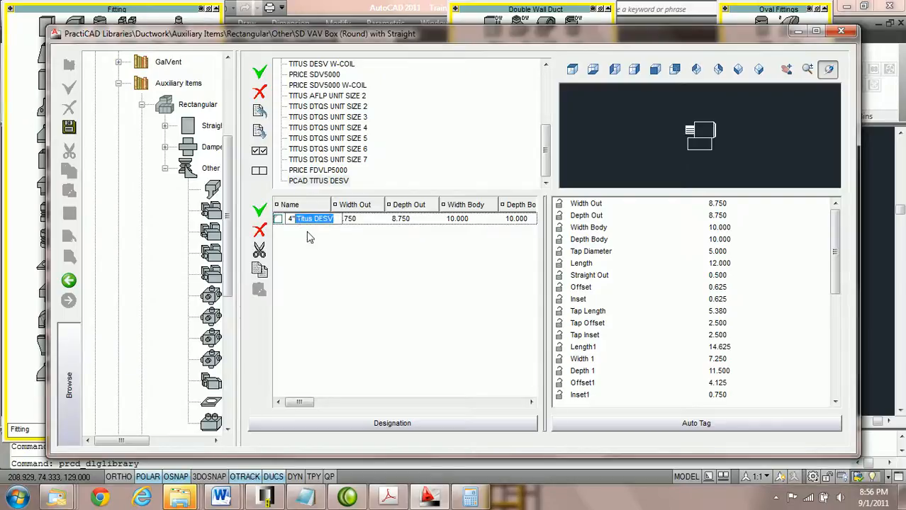
{"action": "left_click", "coordinate": [724, 204]}
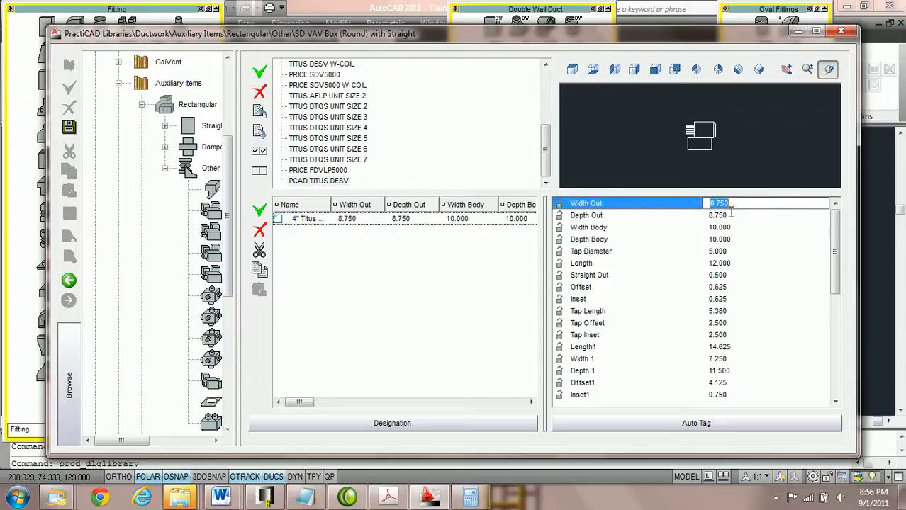
Step: Maximize the library window, narrow the library tree, and show the VAV box preview in an isometric view
{"action": "left_click", "coordinate": [816, 32]}
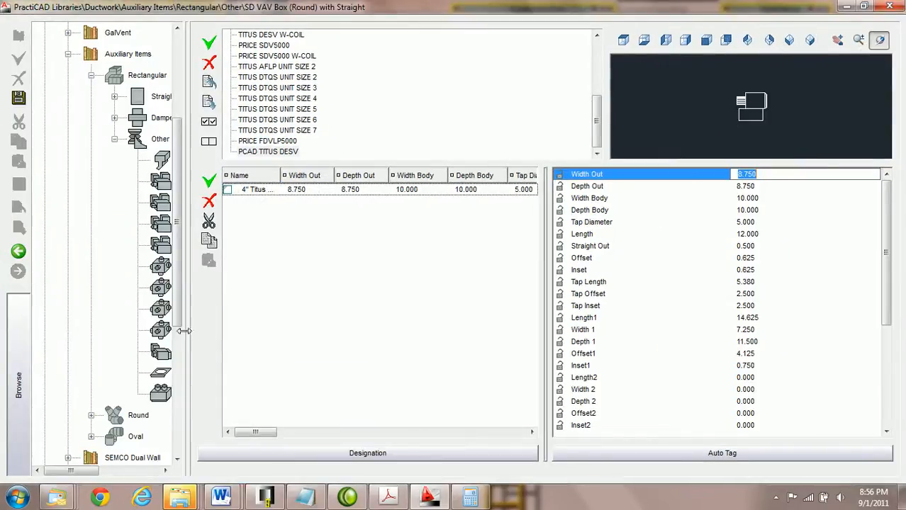
{"action": "left_click_drag", "start_coordinate": [183, 331], "coordinate": [101, 262]}
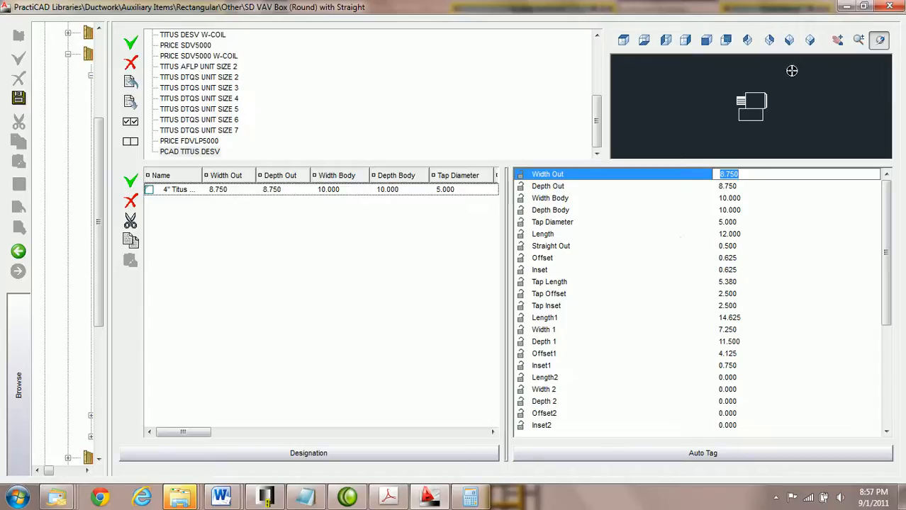
{"action": "left_click", "coordinate": [787, 41]}
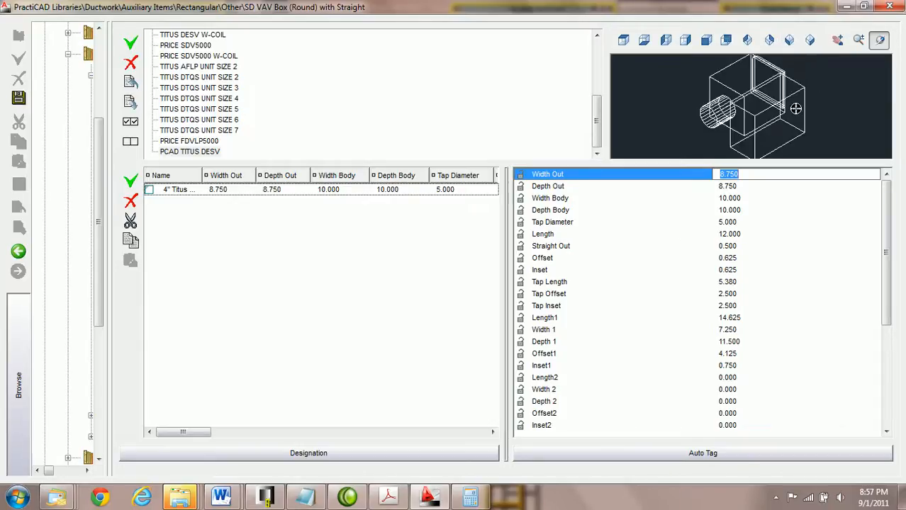
{"action": "left_click", "coordinate": [823, 110]}
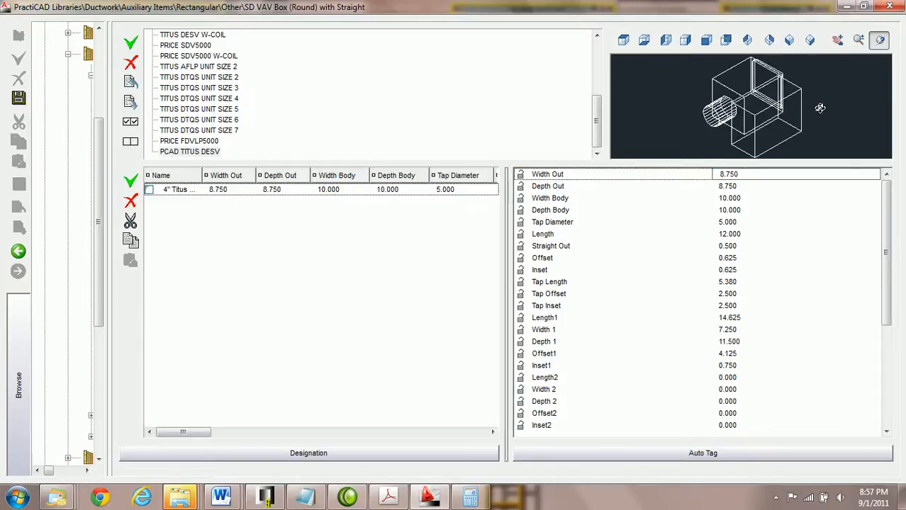
Step: Try a Width Out of 16.750 on the 4" Titus DESV item to see its effect in the preview
{"action": "left_click", "coordinate": [758, 177]}
{"action": "type", "text": "16.750"}
{"action": "key", "text": "Return"}
{"action": "scroll", "coordinate": [744, 174], "scroll_direction": "up", "scroll_amount": 4}
{"action": "scroll", "coordinate": [743, 174], "scroll_direction": "down", "scroll_amount": 12}
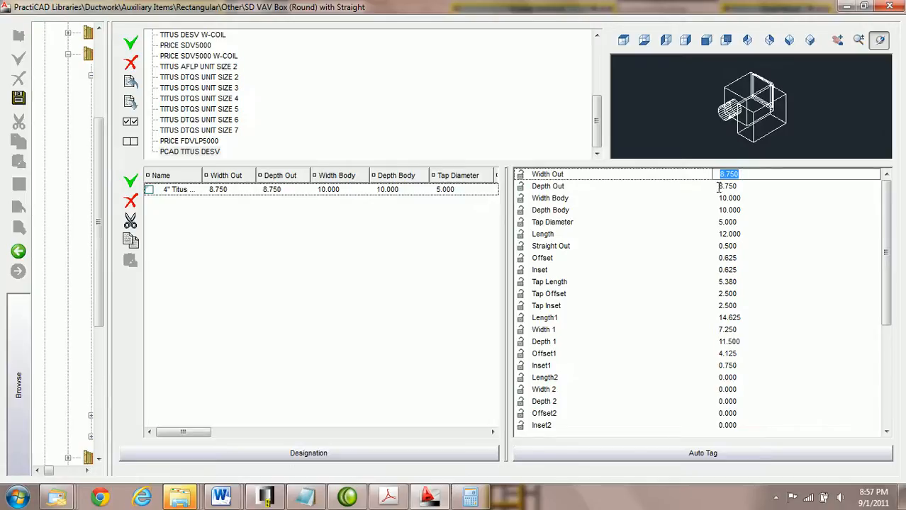
Step: Check the submittal's W and H dimensions and set the 4" item's Width Out to 12 and Depth Out to 8
{"action": "left_click", "coordinate": [390, 501]}
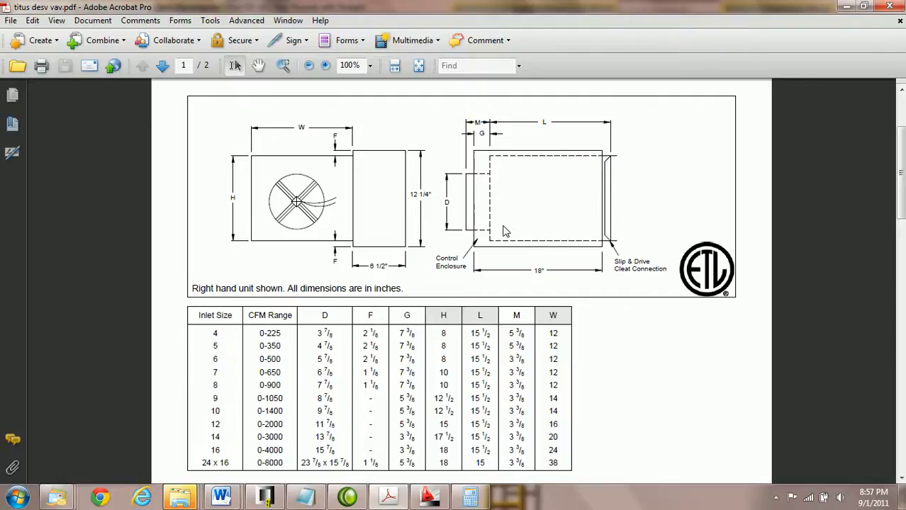
{"action": "left_click", "coordinate": [432, 494]}
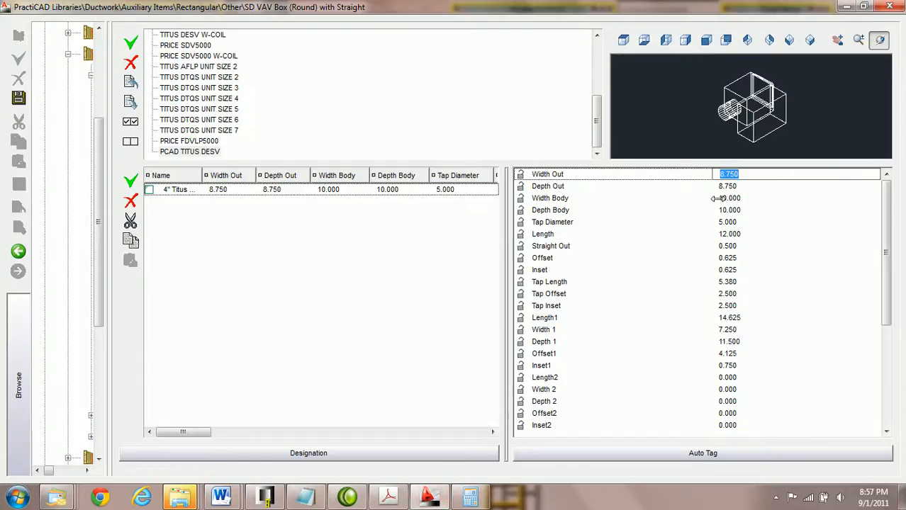
{"action": "type", "text": "12"}
{"action": "left_click", "coordinate": [754, 184]}
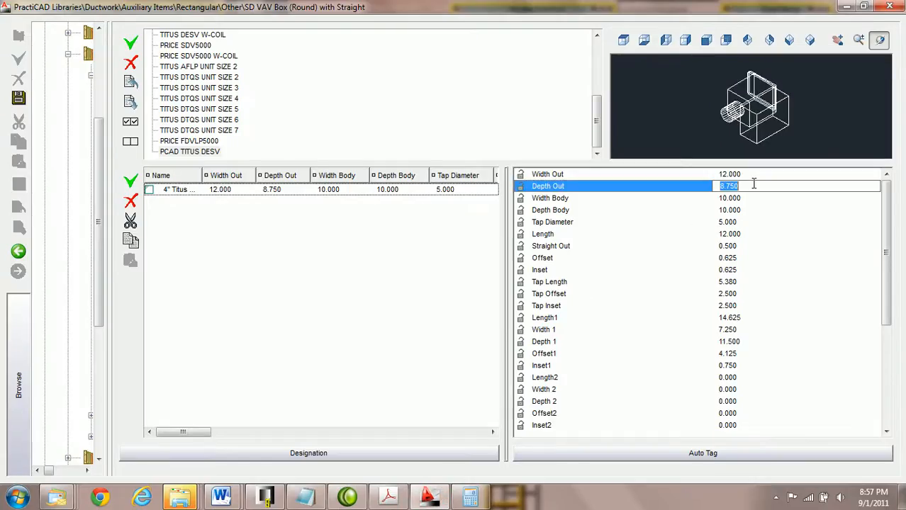
{"action": "type", "text": "8"}
{"action": "key", "text": "Return"}
Step: Set the 4" item's Width Body to 12 and Depth Body to 8
{"action": "type", "text": "12"}
{"action": "key", "text": "Return"}
{"action": "type", "text": "8"}
{"action": "key", "text": "Return"}
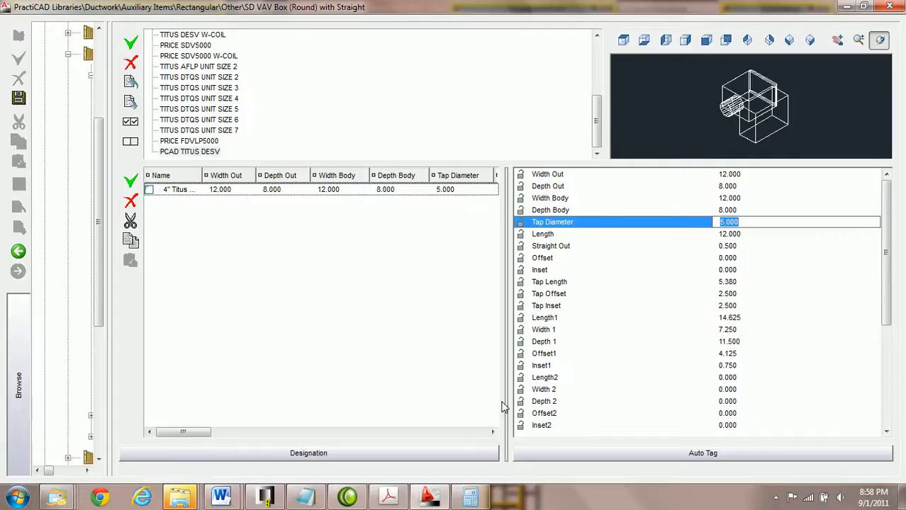
Step: Check the inlet size in the Titus submittal table and set the 4" item's Tap Diameter to 4
{"action": "left_click", "coordinate": [395, 501]}
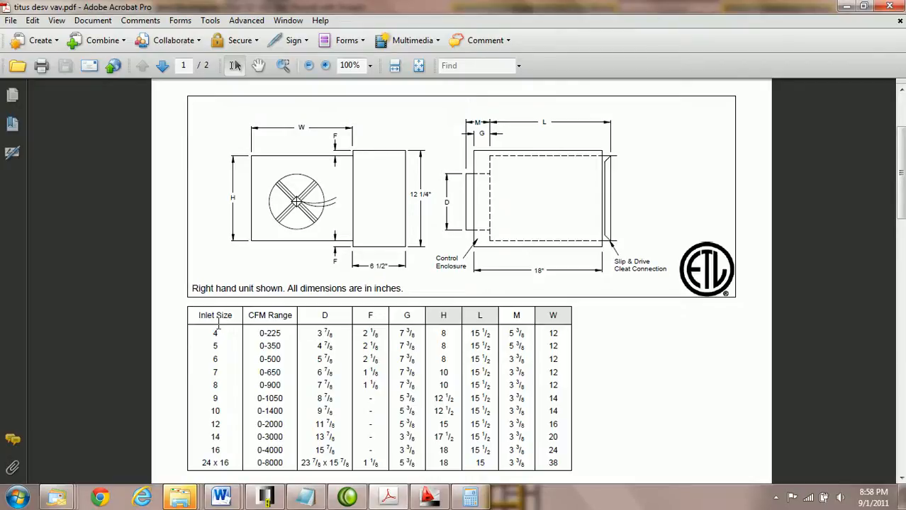
{"action": "left_click", "coordinate": [441, 502]}
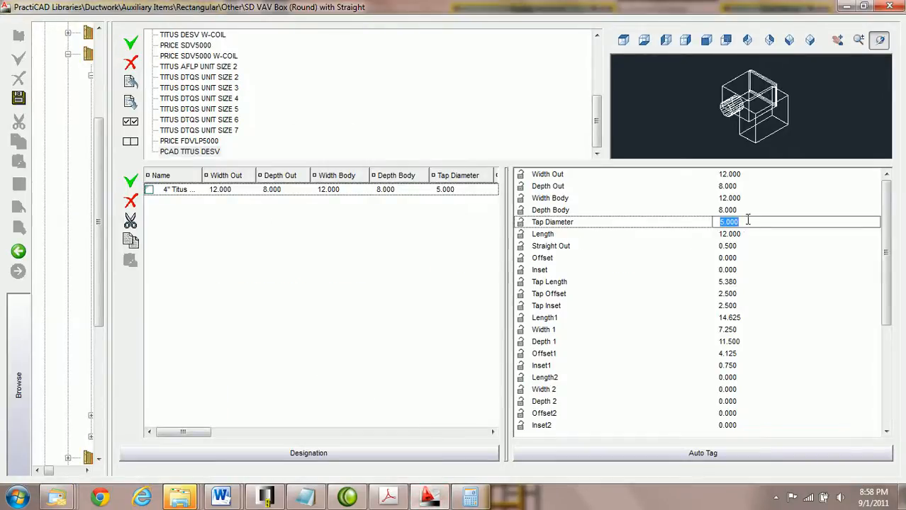
{"action": "type", "text": "4"}
{"action": "key", "text": "Return"}
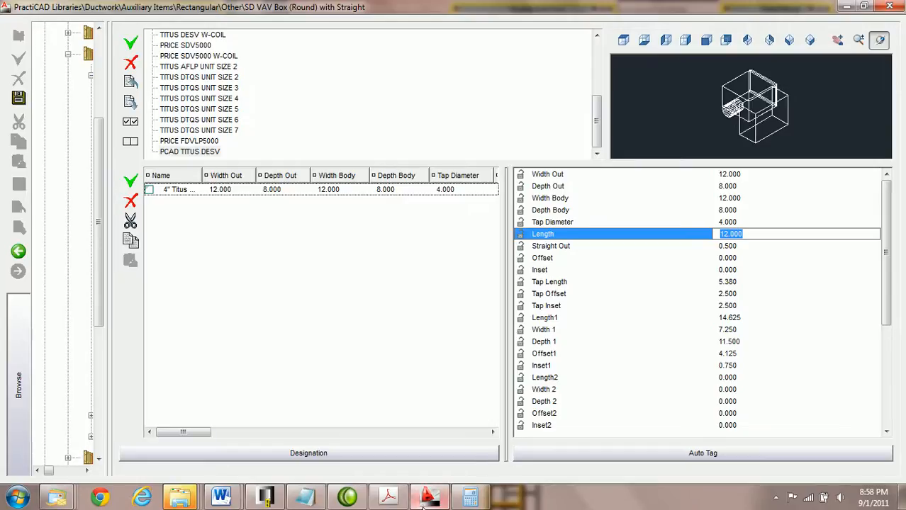
Step: Look up dimension L for the 4-inch inlet in the Titus submittal and set the item's Length to 15.5
{"action": "scroll", "coordinate": [765, 236], "scroll_direction": "up", "scroll_amount": 2}
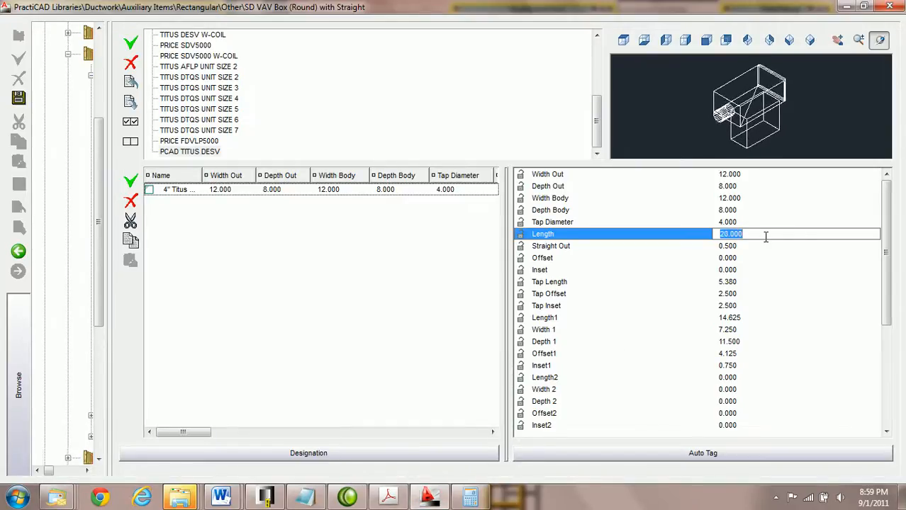
{"action": "left_click", "coordinate": [428, 496]}
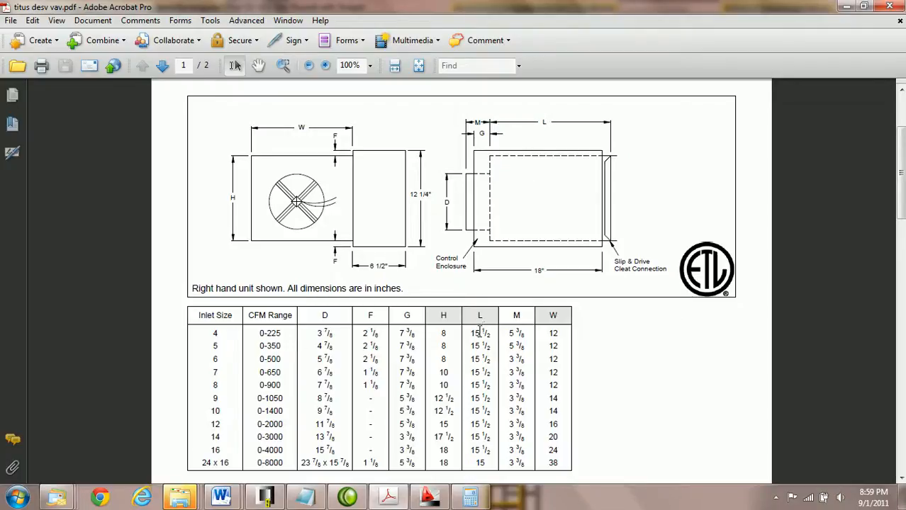
{"action": "left_click", "coordinate": [429, 497]}
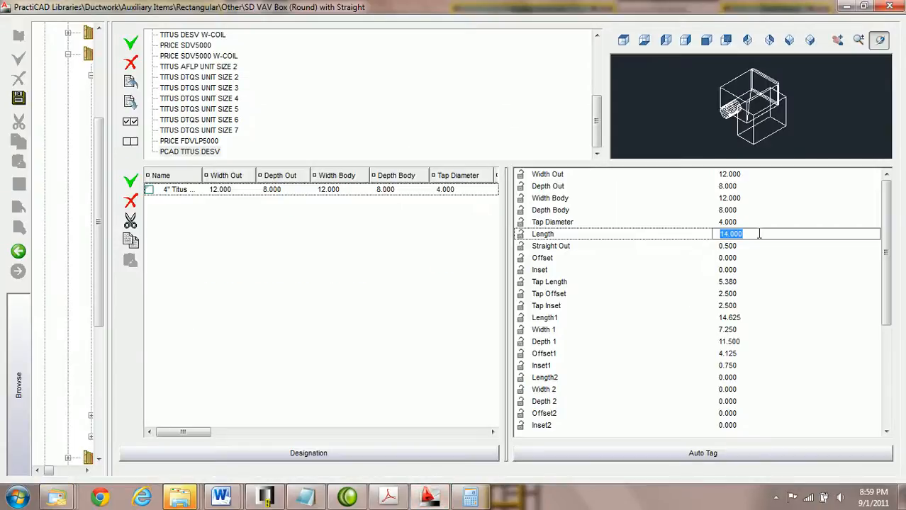
{"action": "type", "text": "15.5"}
{"action": "key", "text": "Return"}
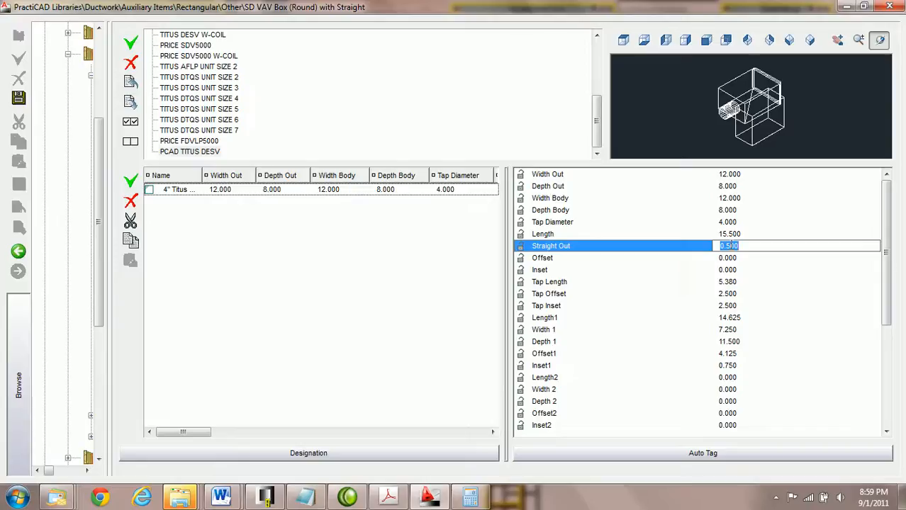
Step: Set the 4" item's Straight Out to 0
{"action": "type", "text": "0"}
{"action": "key", "text": "Return"}
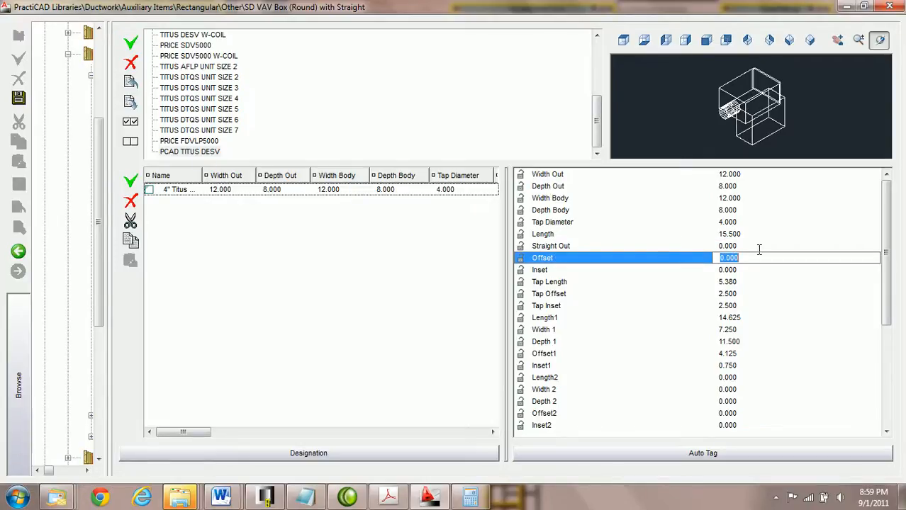
Step: Try Straight Out values of 4 and 2 on the 4" item
{"action": "left_click", "coordinate": [737, 247]}
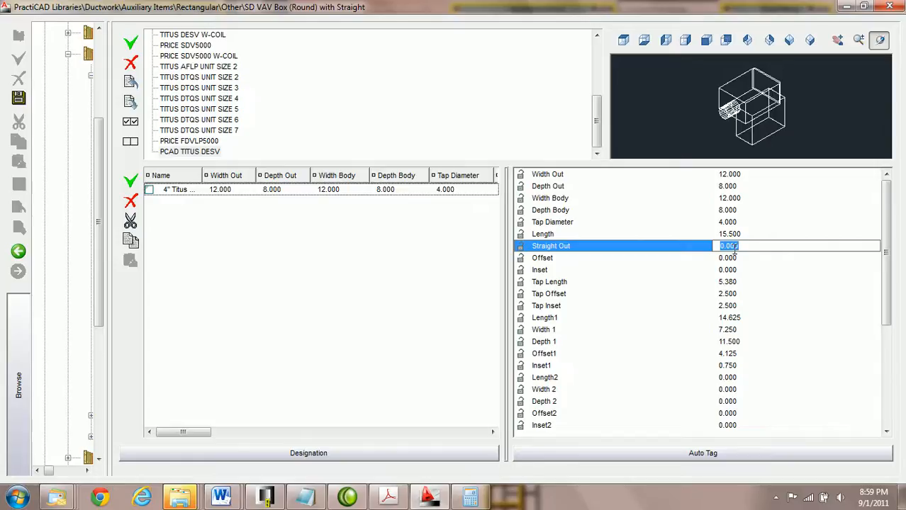
{"action": "type", "text": "4"}
{"action": "key", "text": "Return"}
{"action": "type", "text": "2"}
{"action": "key", "text": "Return"}
Step: Try a Length of 17.5 on the 4" item, then restore the Length to 15.5
{"action": "left_click", "coordinate": [747, 234]}
{"action": "type", "text": "17.5"}
{"action": "key", "text": "Return"}
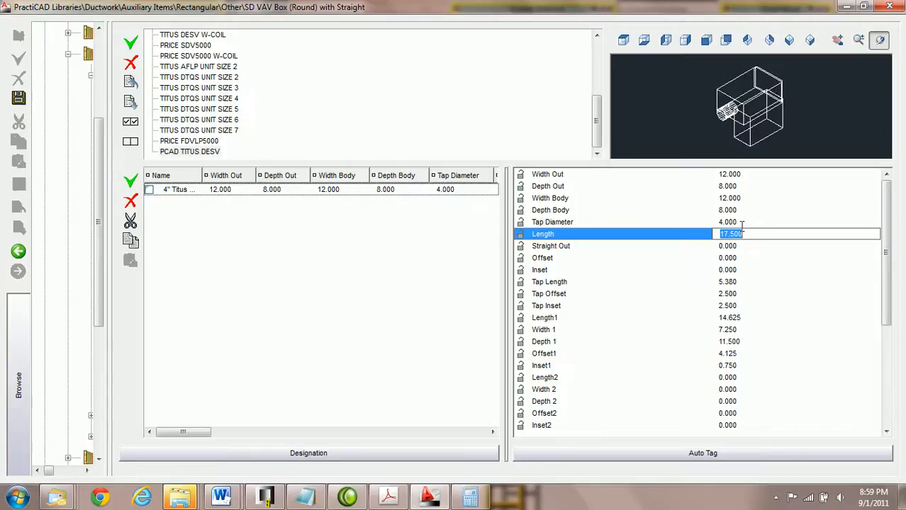
{"action": "type", "text": "15.5"}
{"action": "key", "text": "Tab"}
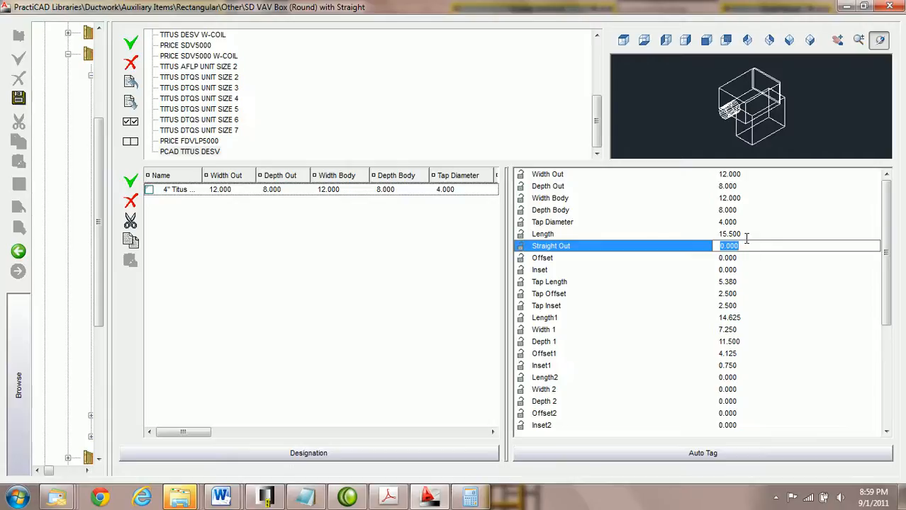
{"action": "key", "text": "Tab"}
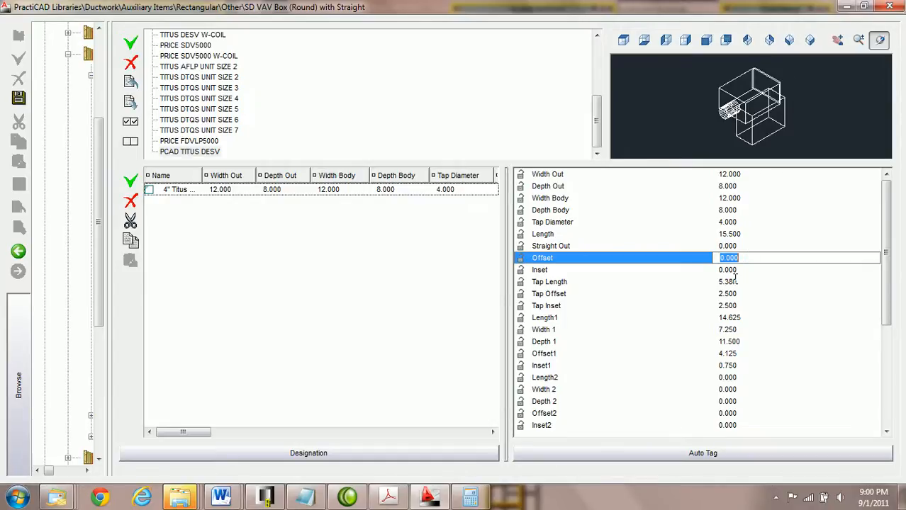
Step: Try an Offset of 4 and an Inset of 2 on the 4" item, returning each to 0
{"action": "type", "text": "4"}
{"action": "key", "text": "Return"}
{"action": "type", "text": "0"}
{"action": "key", "text": "Return"}
{"action": "left_click", "coordinate": [744, 270]}
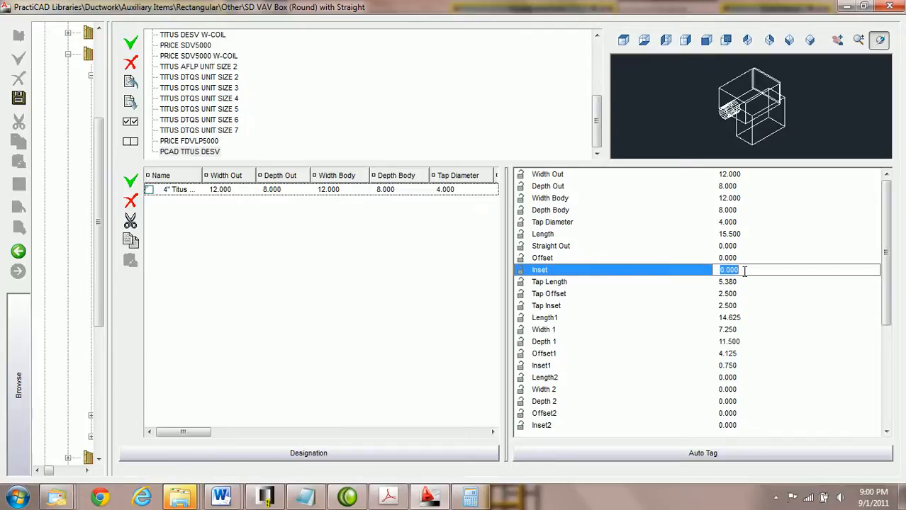
{"action": "type", "text": "2"}
{"action": "key", "text": "Return"}
{"action": "type", "text": "0"}
{"action": "key", "text": "Return"}
Step: Check dimension M for the 4-inch inlet in the Titus submittal and set the item's Tap Length to 5.375
{"action": "left_click", "coordinate": [744, 282]}
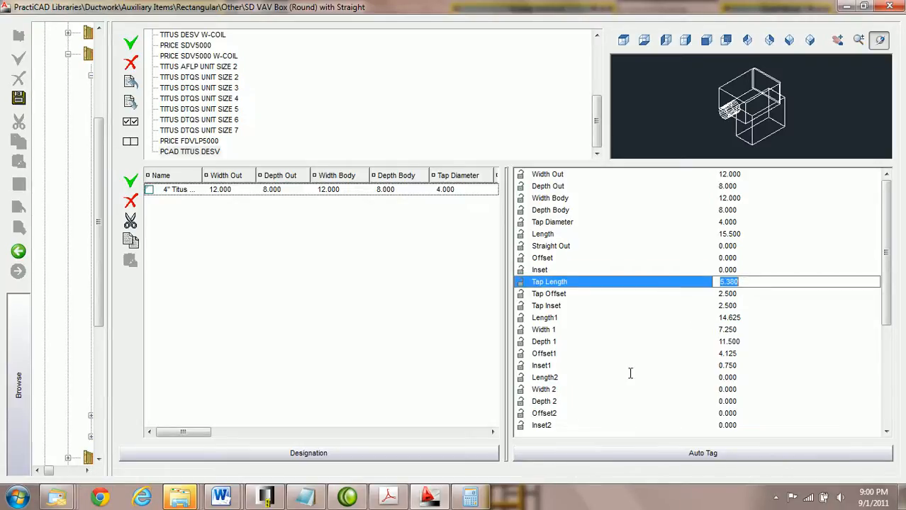
{"action": "left_click", "coordinate": [389, 498]}
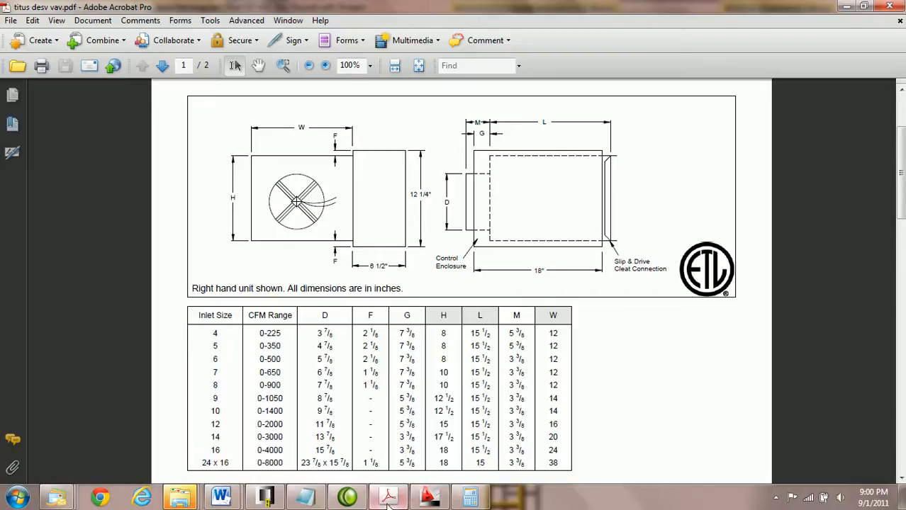
{"action": "left_click", "coordinate": [429, 496]}
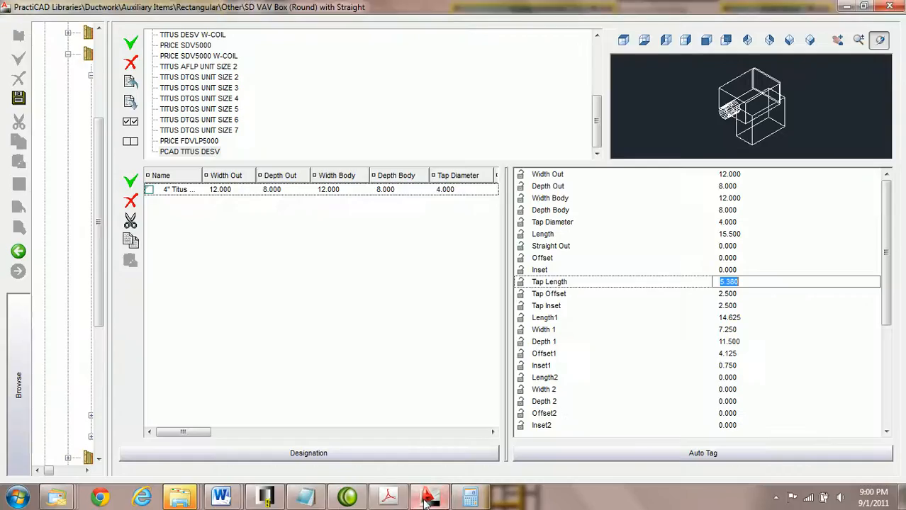
{"action": "left_click", "coordinate": [744, 281]}
{"action": "double_click", "coordinate": [745, 281]}
{"action": "left_click", "coordinate": [747, 282]}
{"action": "left_click_drag", "start_coordinate": [746, 281], "coordinate": [706, 290]}
{"action": "type", "text": "5.375"}
{"action": "key", "text": "Return"}
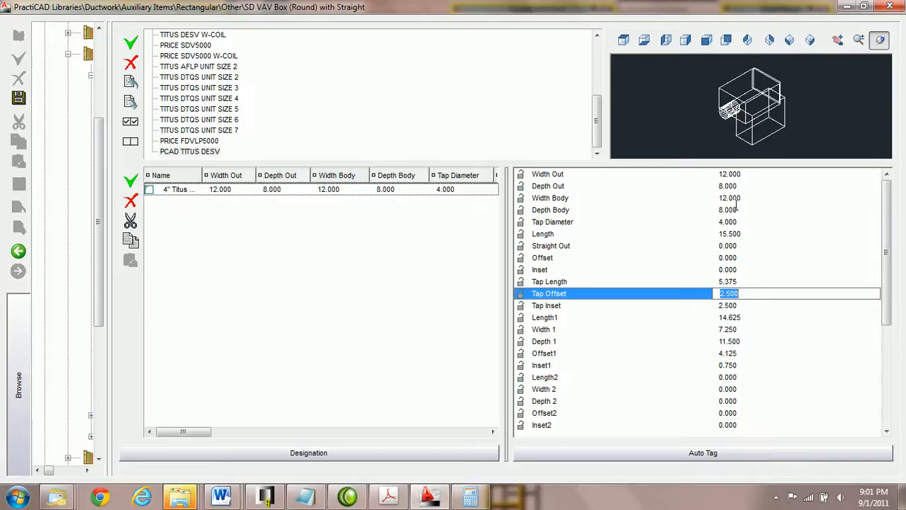
Step: Try Tap Offset values of 4.5 and 6.5 on the 4" item, then return it to 4.5
{"action": "type", "text": "4.5"}
{"action": "key", "text": "Return"}
{"action": "type", "text": "6.5"}
{"action": "key", "text": "Return"}
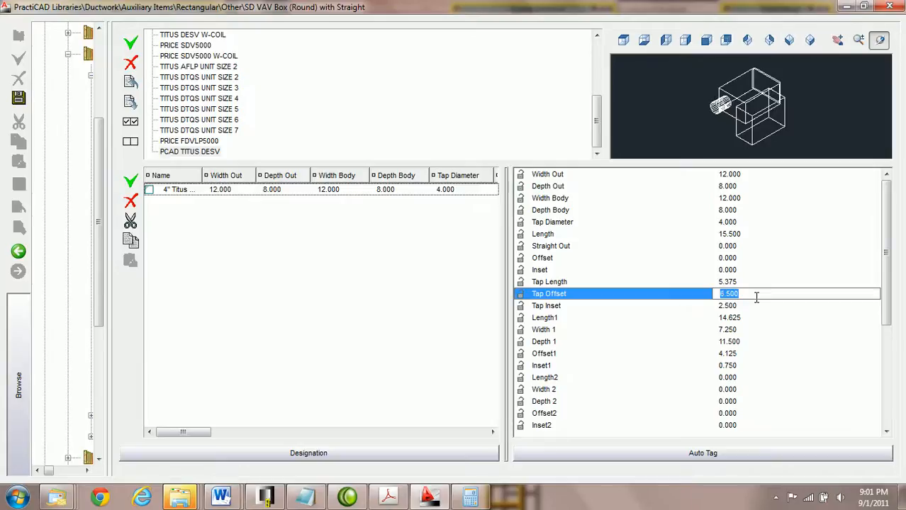
{"action": "type", "text": "4.5"}
{"action": "key", "text": "Return"}
Step: Examine the round tap's position on the box in the preview from the inlet end and in isometric view
{"action": "left_click", "coordinate": [667, 40]}
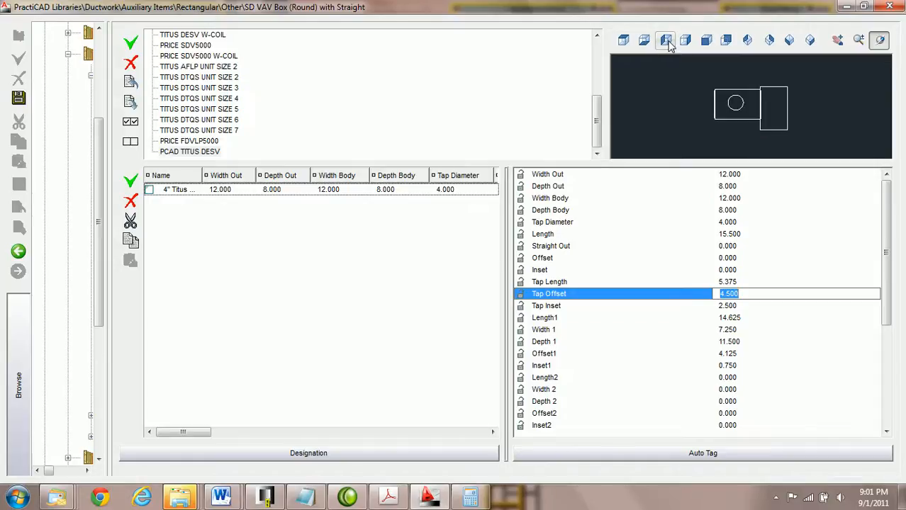
{"action": "left_click", "coordinate": [752, 107]}
{"action": "scroll", "coordinate": [748, 106], "scroll_direction": "up", "scroll_amount": 2}
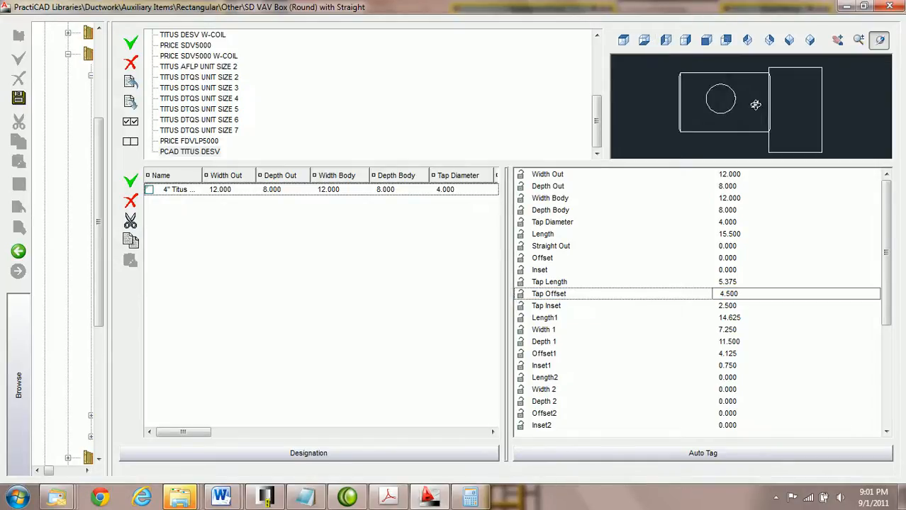
{"action": "left_click_drag", "start_coordinate": [755, 97], "coordinate": [761, 115]}
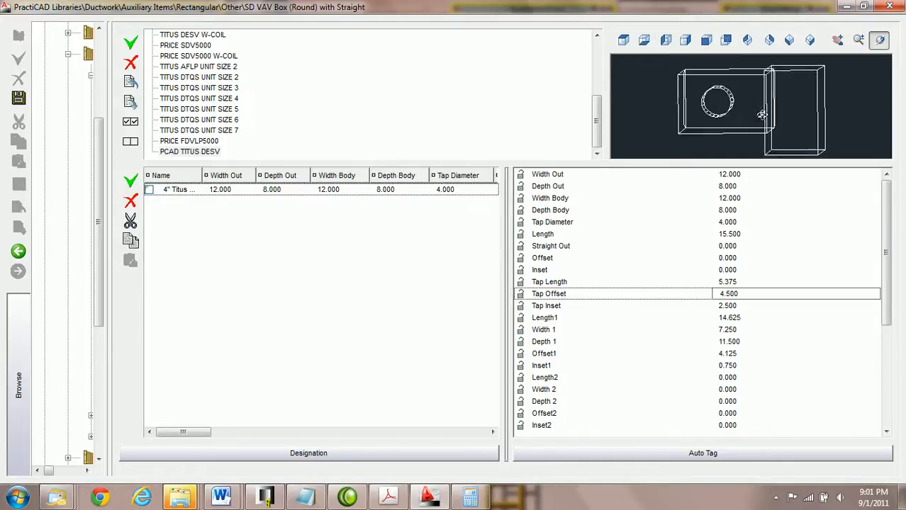
{"action": "left_click", "coordinate": [769, 39]}
{"action": "left_click", "coordinate": [810, 40]}
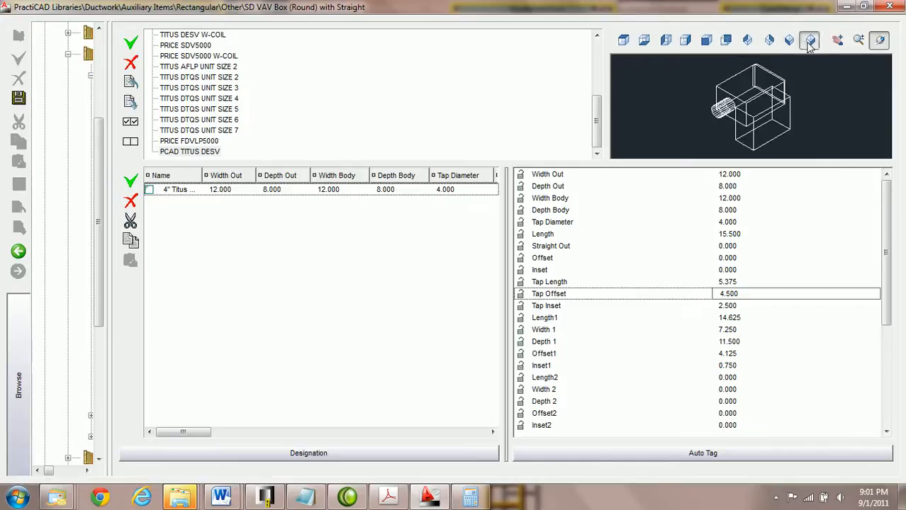
{"action": "left_click", "coordinate": [666, 40]}
{"action": "scroll", "coordinate": [760, 105], "scroll_direction": "up", "scroll_amount": 2}
Step: Try a Tap Offset of 0 on the 4" item
{"action": "left_click", "coordinate": [748, 295]}
{"action": "type", "text": "0"}
{"action": "key", "text": "Return"}
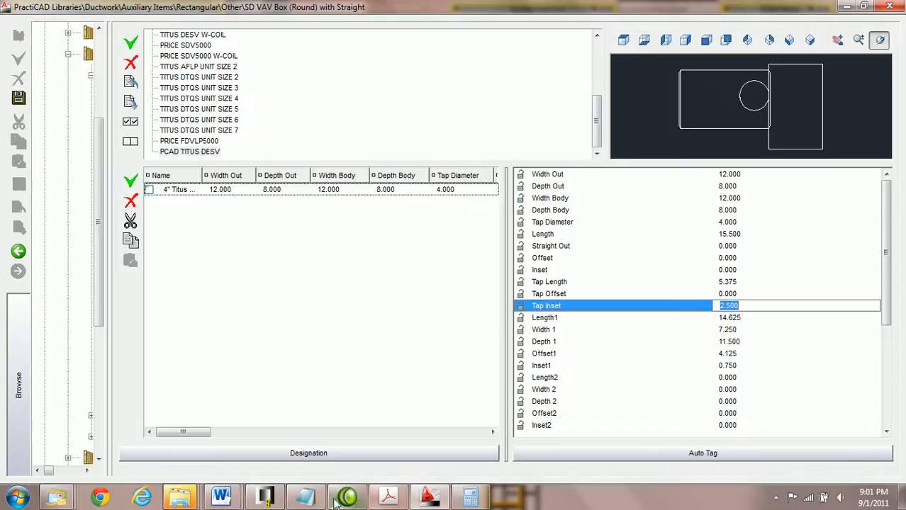
Step: Check the tap offset formula in Notepad and work out (12 - 4) / 2 in Calculator
{"action": "left_click", "coordinate": [305, 497]}
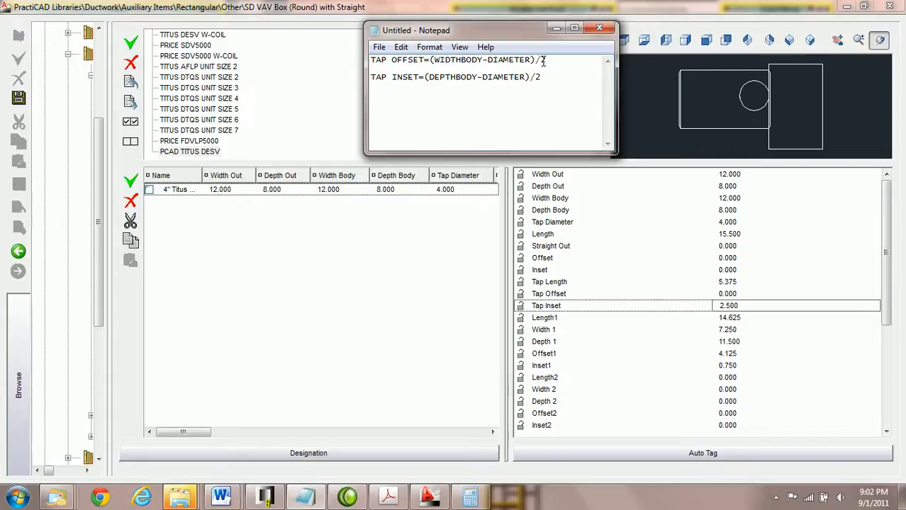
{"action": "left_click", "coordinate": [730, 293]}
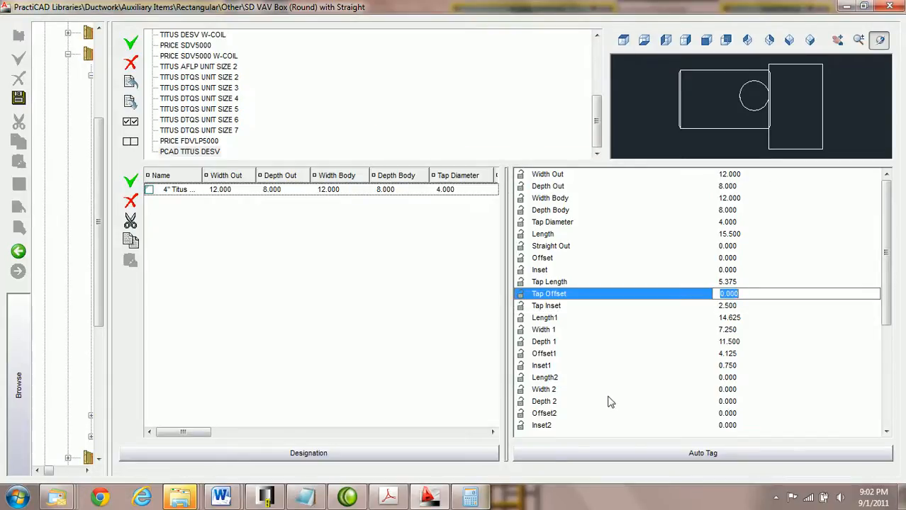
{"action": "left_click", "coordinate": [470, 496]}
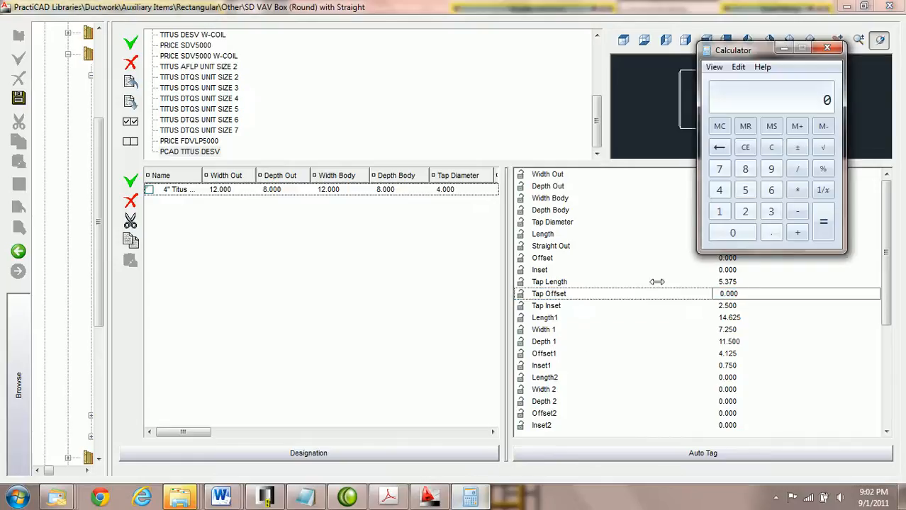
{"action": "left_click", "coordinate": [719, 211]}
{"action": "left_click", "coordinate": [745, 211]}
{"action": "left_click", "coordinate": [794, 193]}
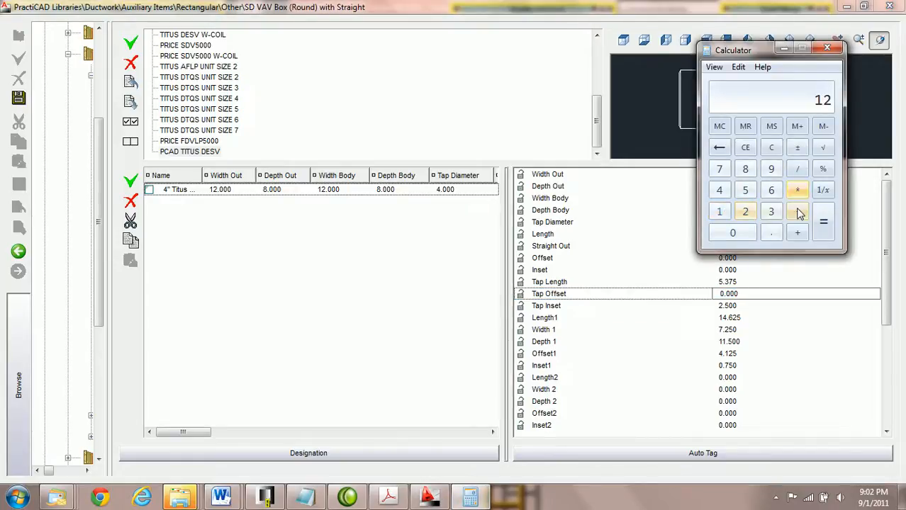
{"action": "left_click", "coordinate": [798, 214]}
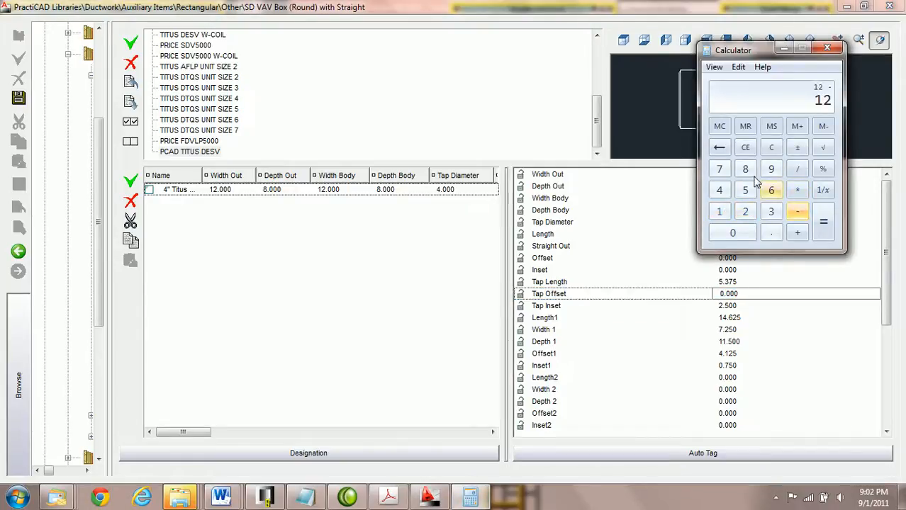
{"action": "left_click", "coordinate": [720, 192]}
{"action": "left_click", "coordinate": [822, 223]}
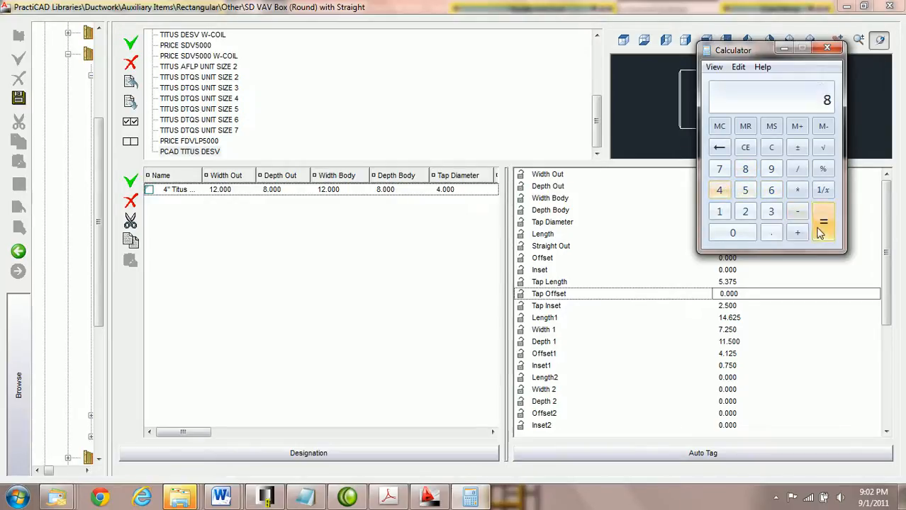
{"action": "left_click", "coordinate": [797, 168]}
{"action": "left_click", "coordinate": [745, 212]}
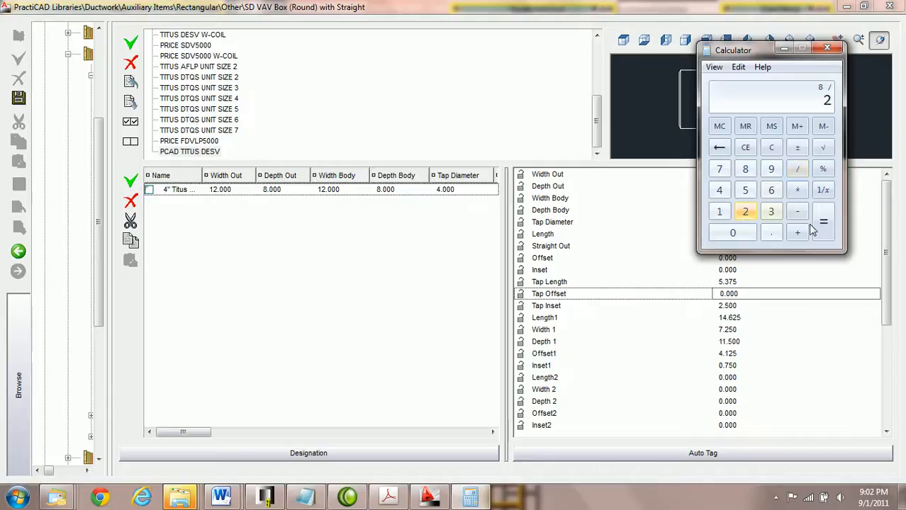
{"action": "left_click", "coordinate": [823, 223]}
Step: Set the 4" item's Tap Offset to 4
{"action": "left_click_drag", "start_coordinate": [745, 50], "coordinate": [438, 58]}
{"action": "left_click", "coordinate": [749, 297]}
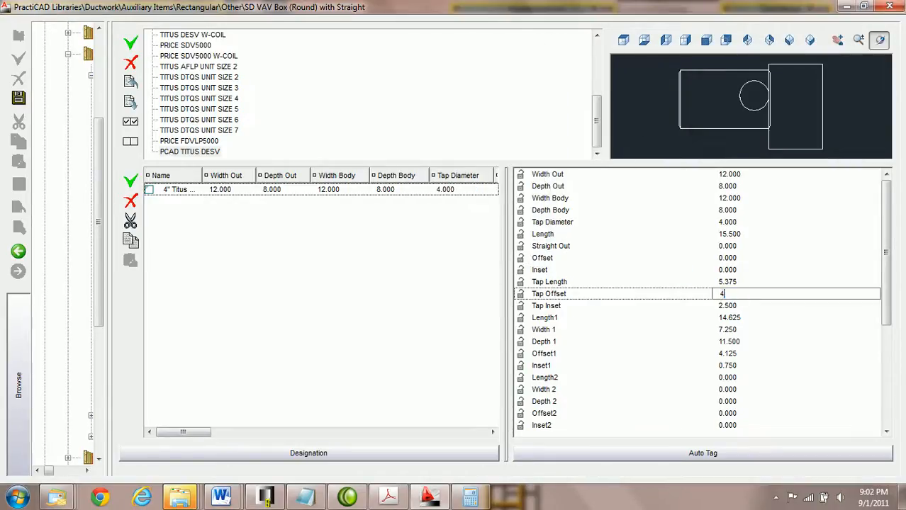
{"action": "type", "text": "4"}
{"action": "key", "text": "Tab"}
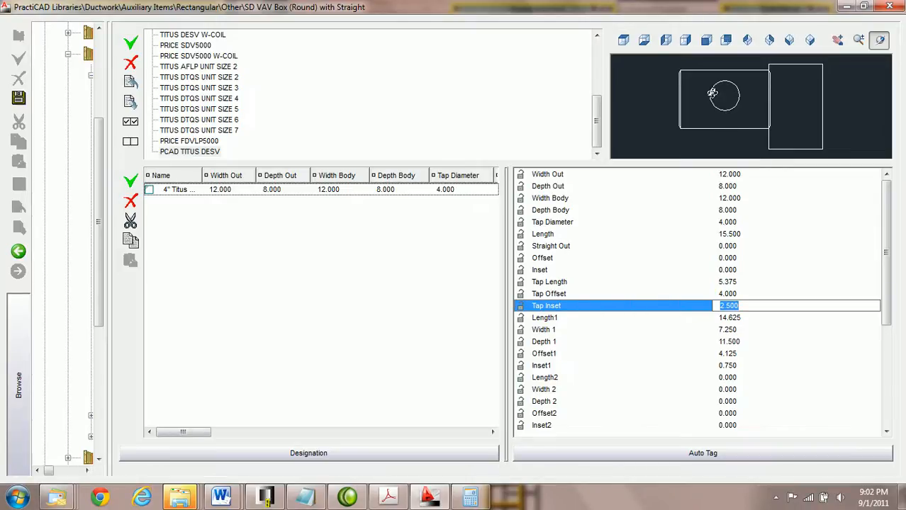
Step: Check the tap inset formula in Notepad and work out (8 - 4) / 2 in Calculator
{"action": "left_click", "coordinate": [303, 499]}
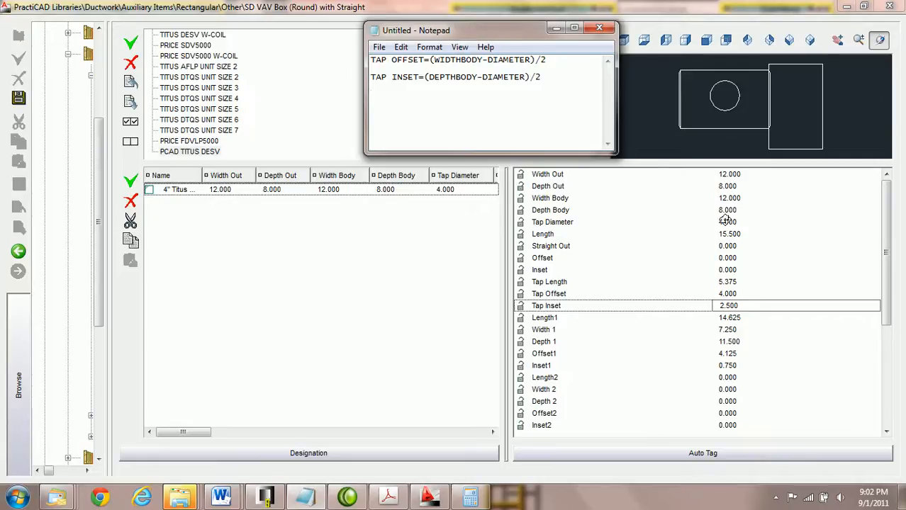
{"action": "left_click", "coordinate": [472, 499]}
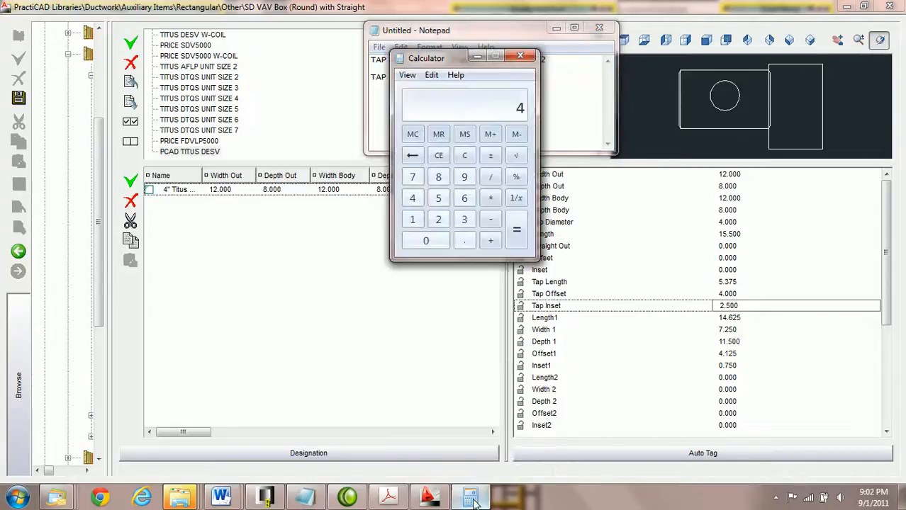
{"action": "left_click", "coordinate": [465, 155]}
{"action": "left_click", "coordinate": [439, 178]}
{"action": "left_click_drag", "start_coordinate": [451, 63], "coordinate": [445, 164]}
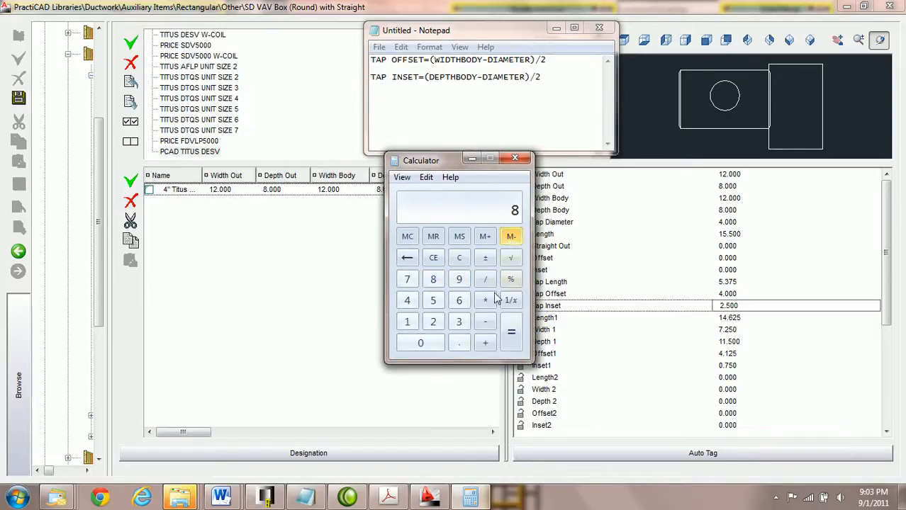
{"action": "left_click", "coordinate": [484, 325]}
{"action": "left_click", "coordinate": [407, 300]}
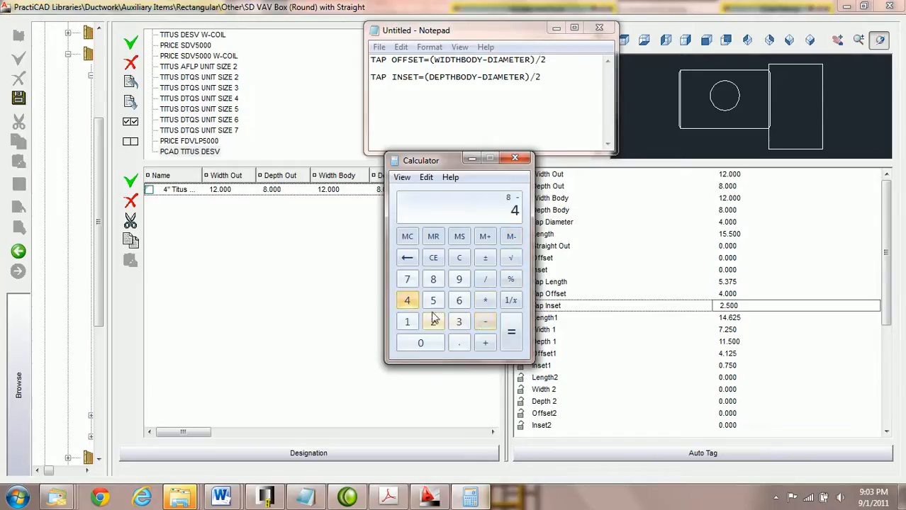
{"action": "left_click", "coordinate": [511, 338]}
{"action": "left_click", "coordinate": [485, 280]}
{"action": "left_click", "coordinate": [433, 322]}
{"action": "left_click", "coordinate": [510, 333]}
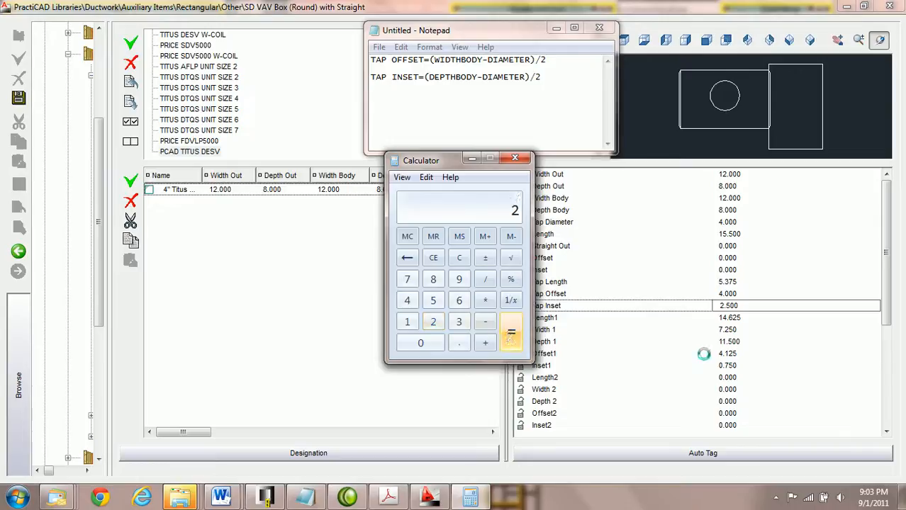
Step: Set the 4" item's Tap Inset to 2
{"action": "left_click", "coordinate": [657, 312]}
{"action": "type", "text": "2"}
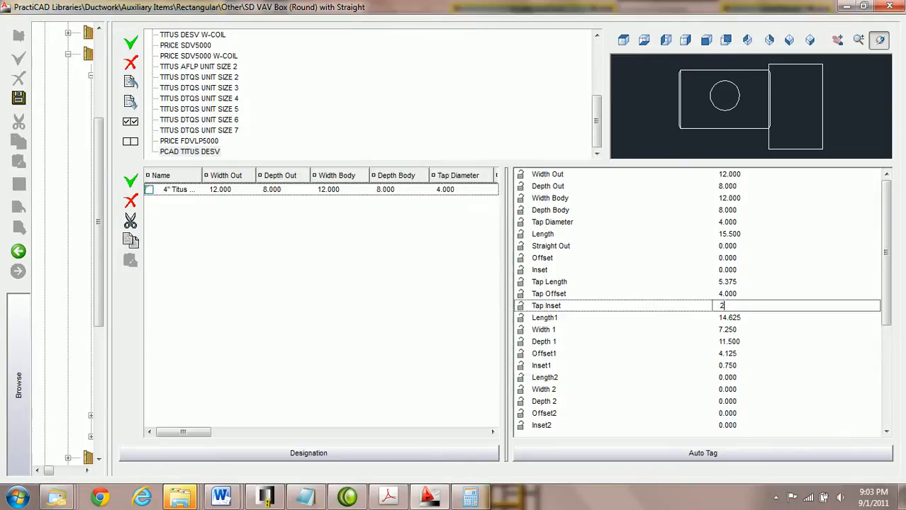
{"action": "left_click", "coordinate": [730, 318]}
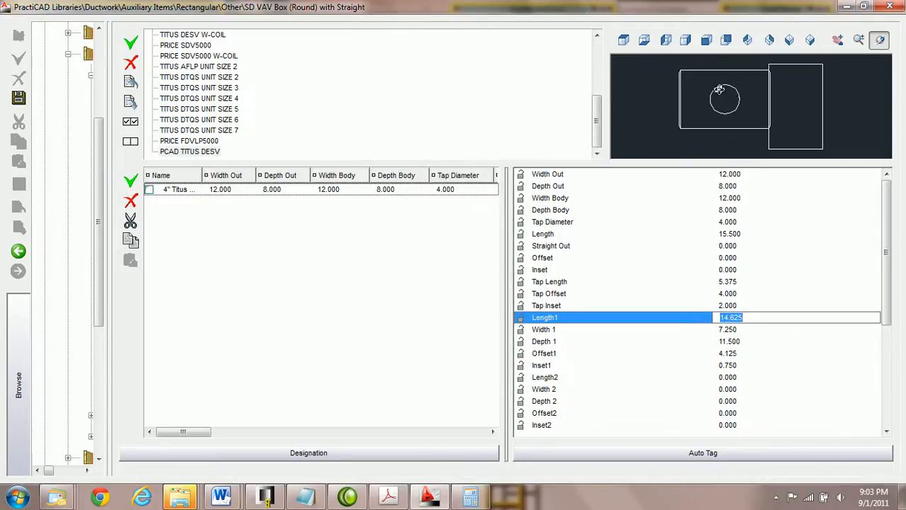
{"action": "left_click", "coordinate": [470, 496]}
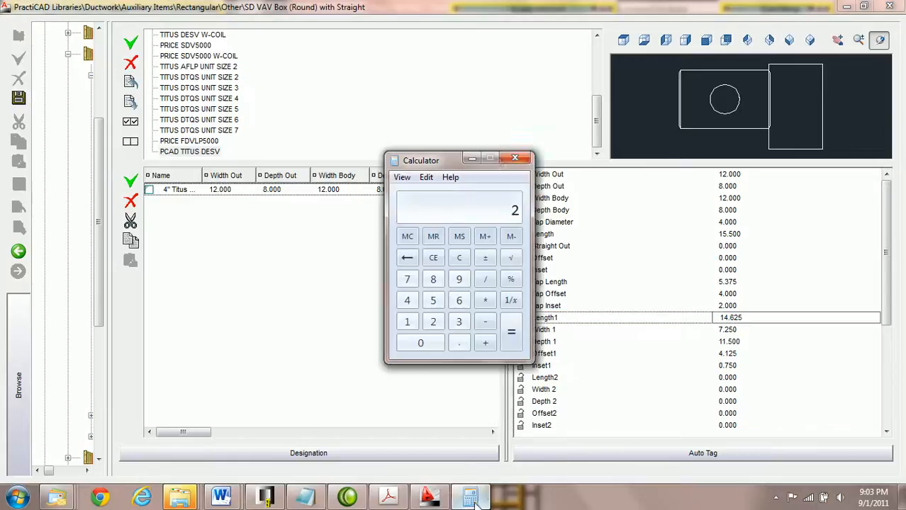
{"action": "left_click_drag", "start_coordinate": [448, 163], "coordinate": [813, 28]}
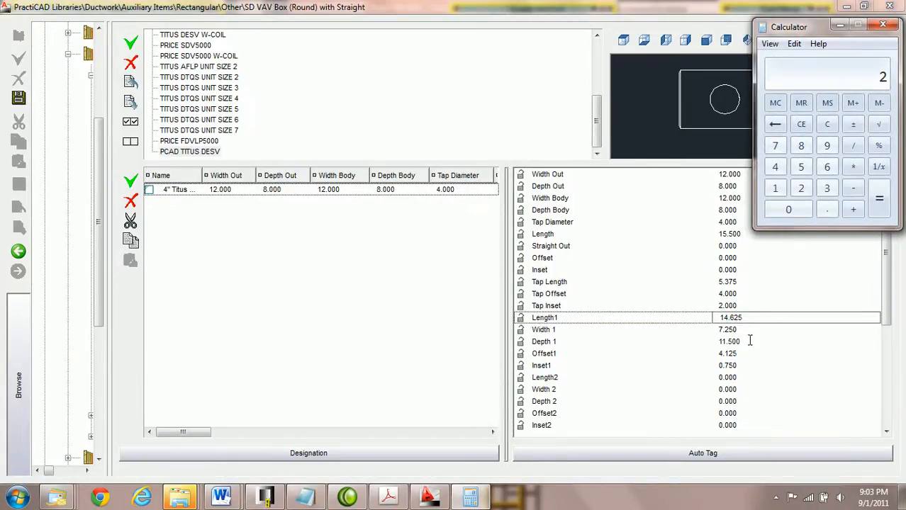
{"action": "left_click", "coordinate": [729, 151]}
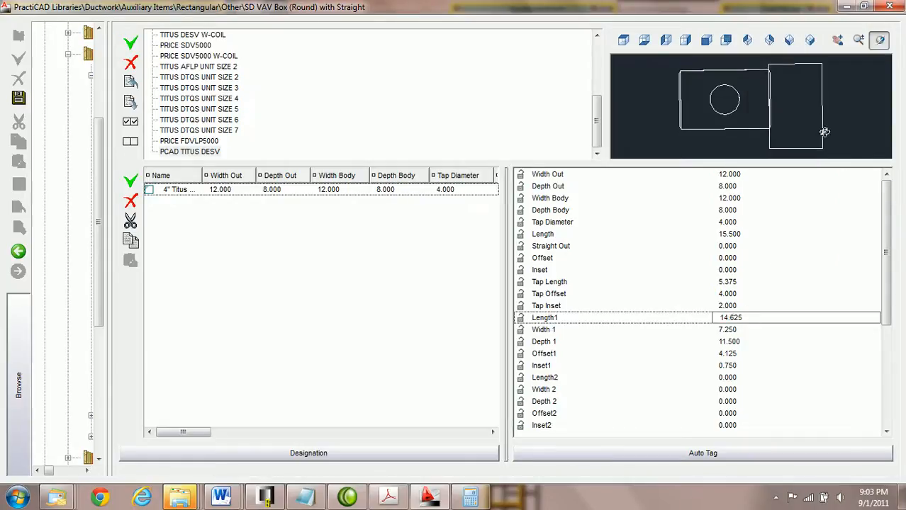
Step: Try out a second box on the 4" item with Length2 4, Width 2 10 and Depth 2 12
{"action": "left_click", "coordinate": [788, 41]}
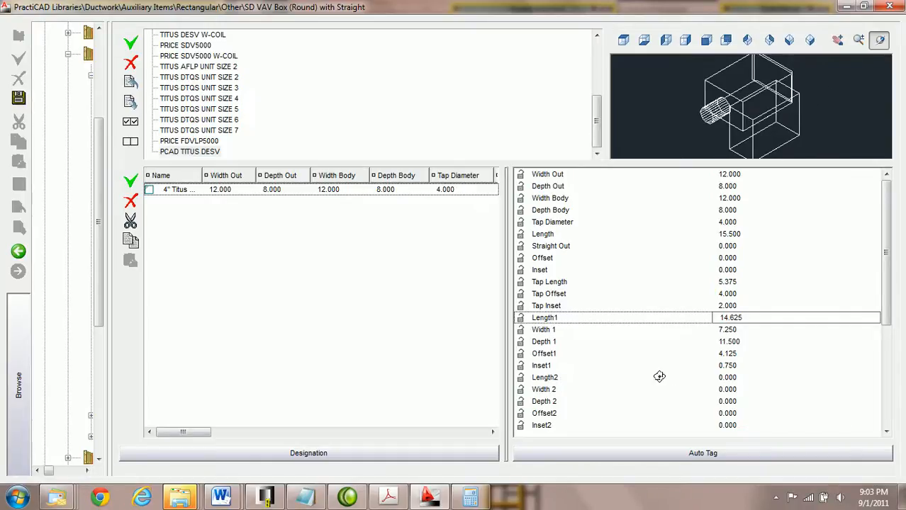
{"action": "left_click", "coordinate": [730, 377]}
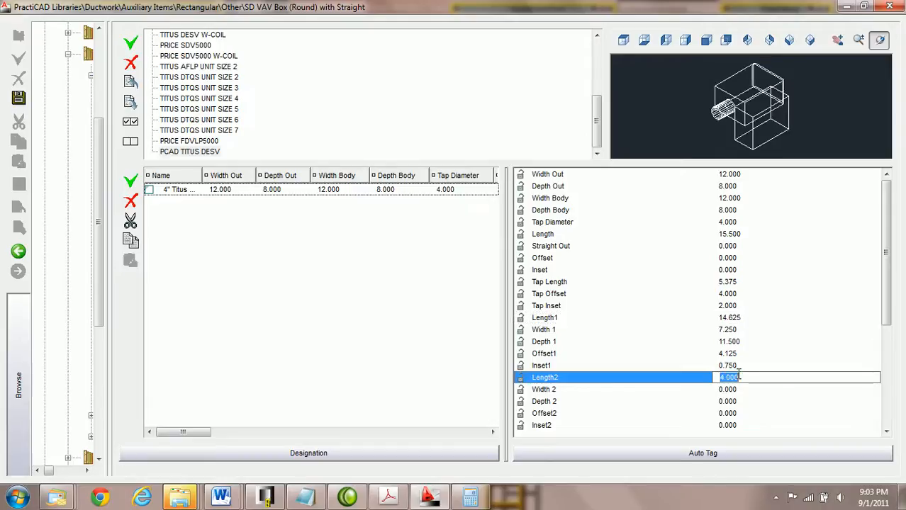
{"action": "key", "text": "Return"}
{"action": "key", "text": "Return"}
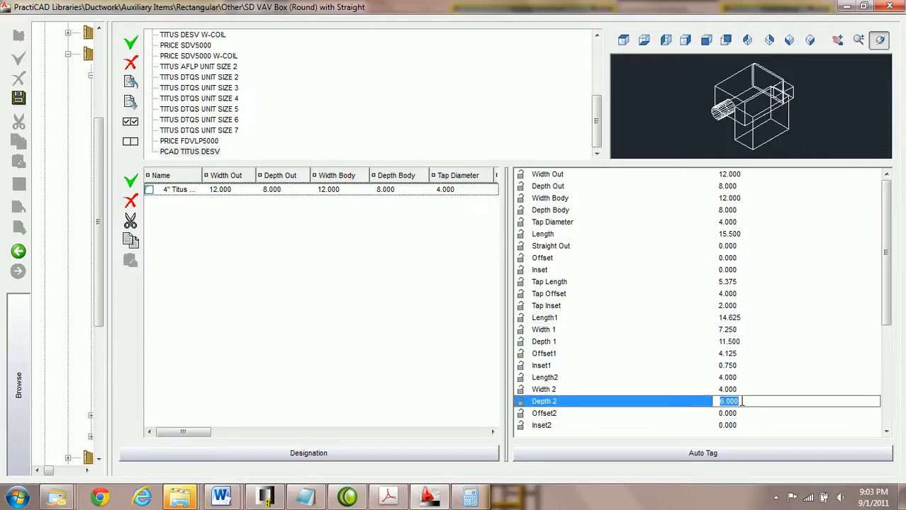
{"action": "type", "text": "12"}
{"action": "left_click", "coordinate": [742, 380]}
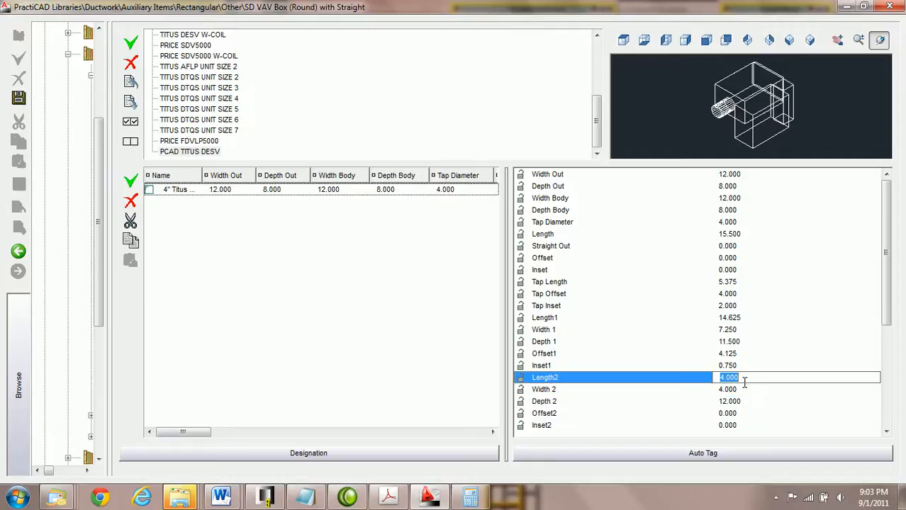
{"action": "type", "text": "6"}
{"action": "key", "text": "Return"}
{"action": "type", "text": "10"}
{"action": "left_click", "coordinate": [744, 379]}
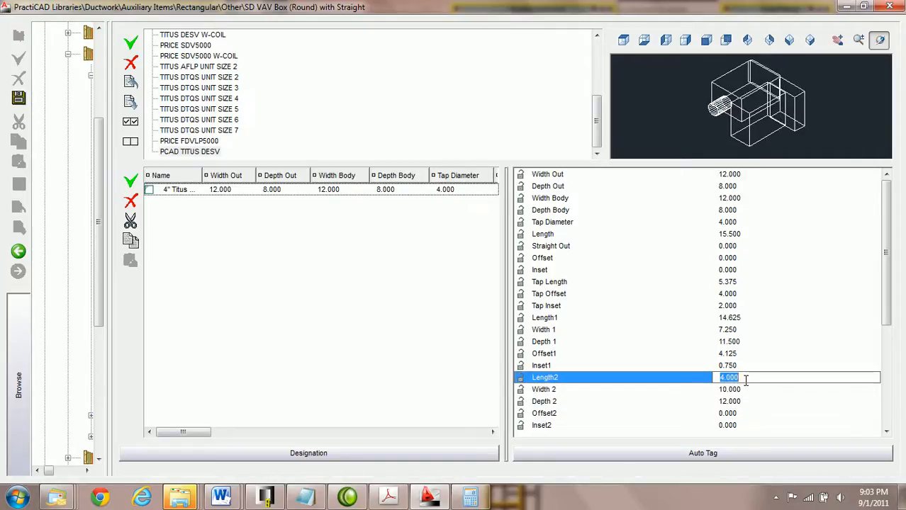
{"action": "type", "text": "4"}
Step: Reset the 4" item's Length2, Width 2 and Depth 2 to 0
{"action": "left_click", "coordinate": [744, 379]}
{"action": "type", "text": "0"}
{"action": "key", "text": "Return"}
{"action": "type", "text": "0"}
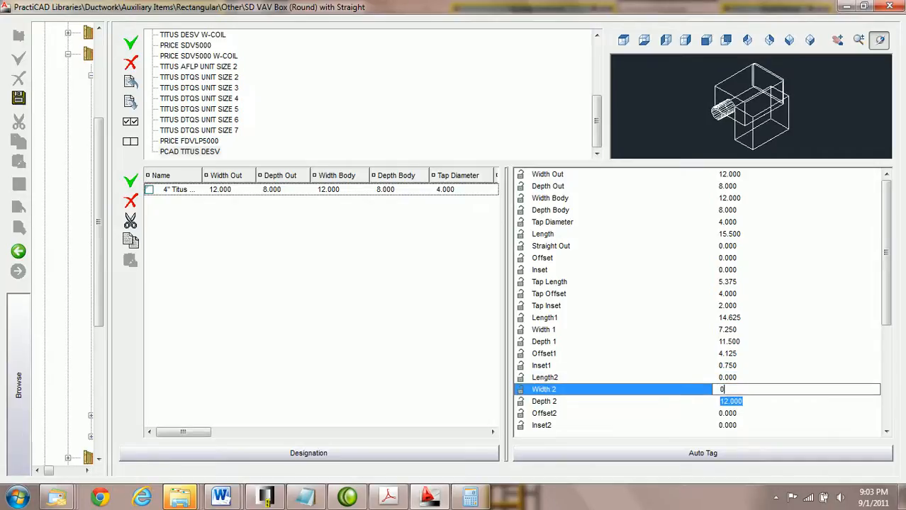
{"action": "key", "text": "Return"}
{"action": "type", "text": "0"}
{"action": "key", "text": "Return"}
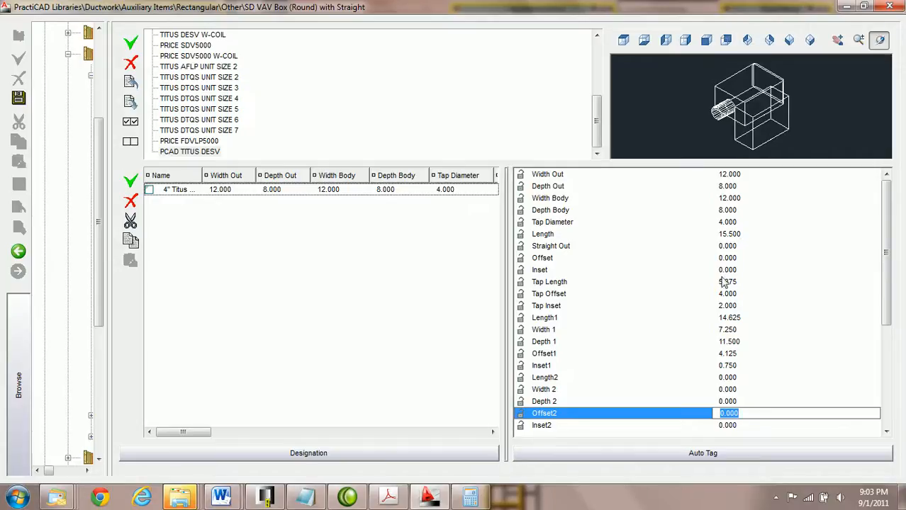
Step: Look up the control enclosure in the Titus submittal and set Length1 to 18 and Width 1 to 6.5
{"action": "left_click", "coordinate": [705, 41]}
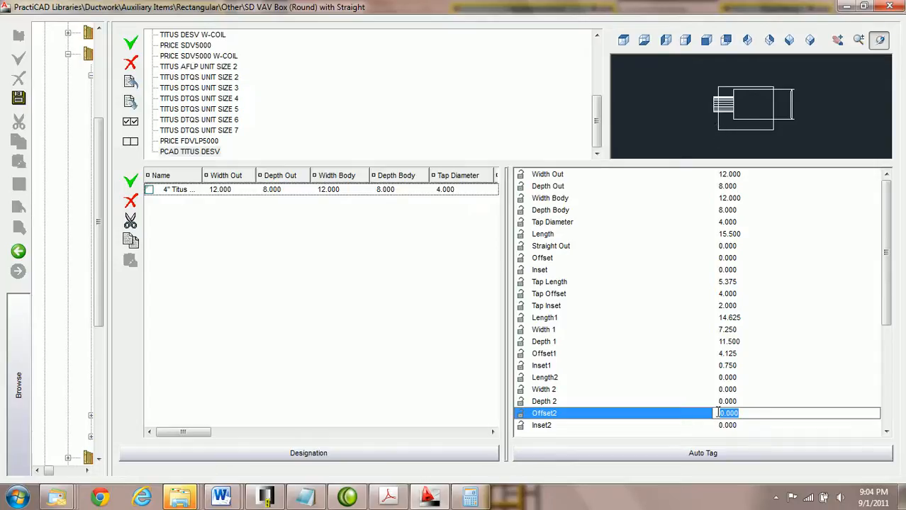
{"action": "left_click", "coordinate": [747, 321]}
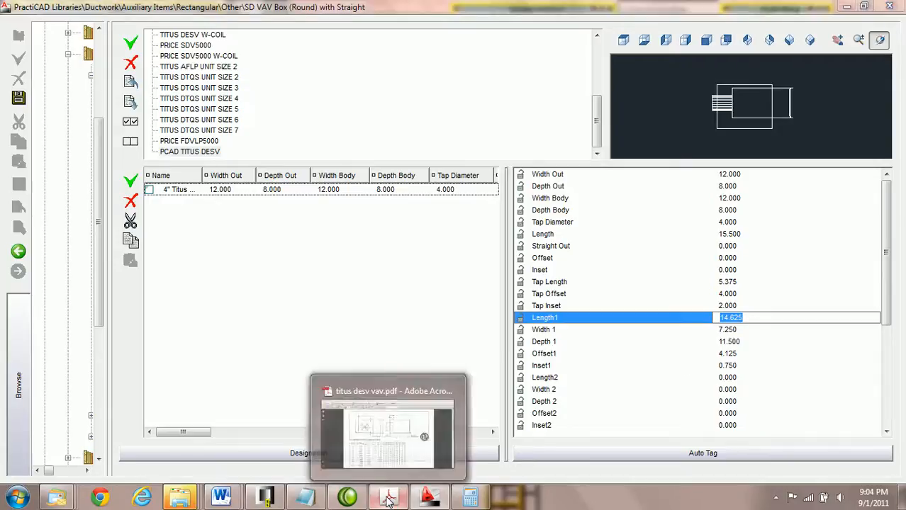
{"action": "left_click", "coordinate": [424, 441]}
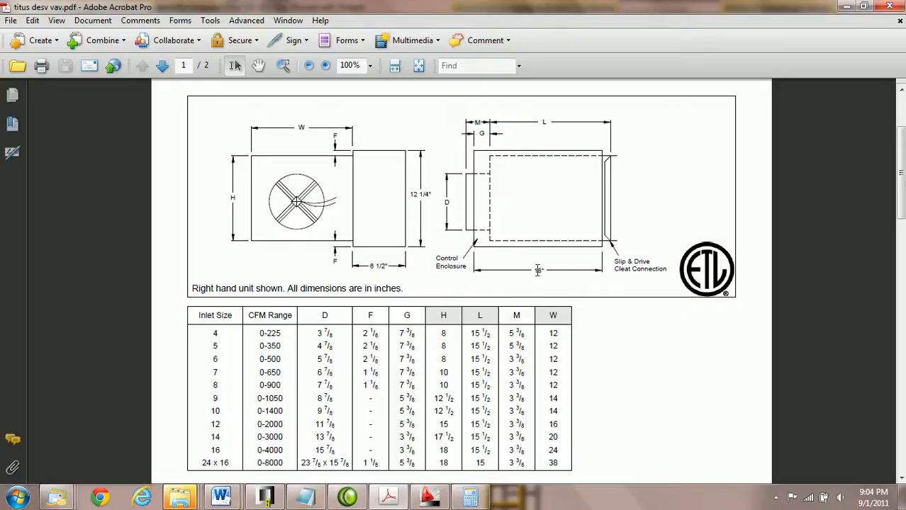
{"action": "left_click", "coordinate": [429, 498]}
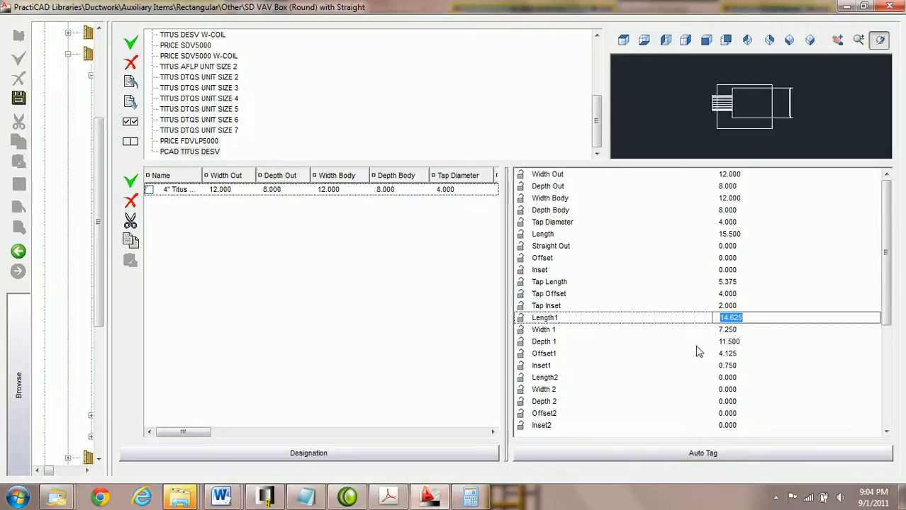
{"action": "type", "text": "18"}
{"action": "key", "text": "Return"}
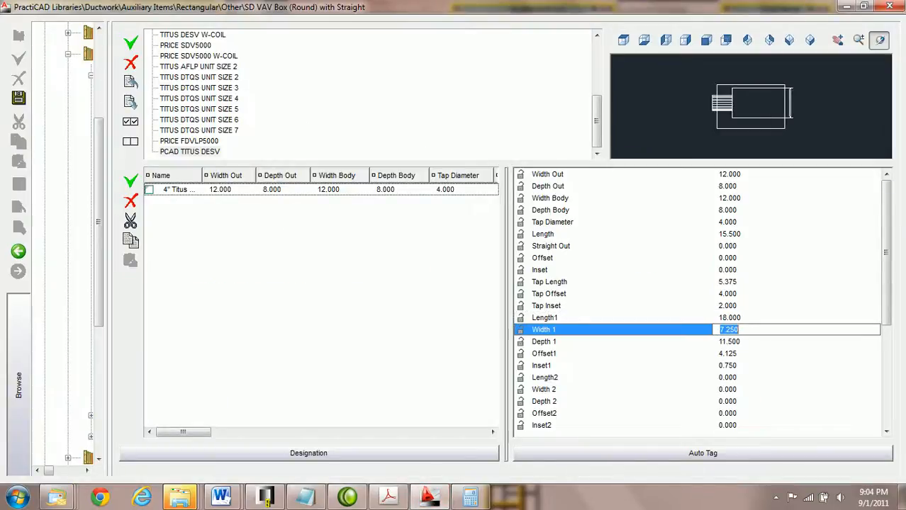
{"action": "type", "text": "6.5"}
{"action": "key", "text": "Return"}
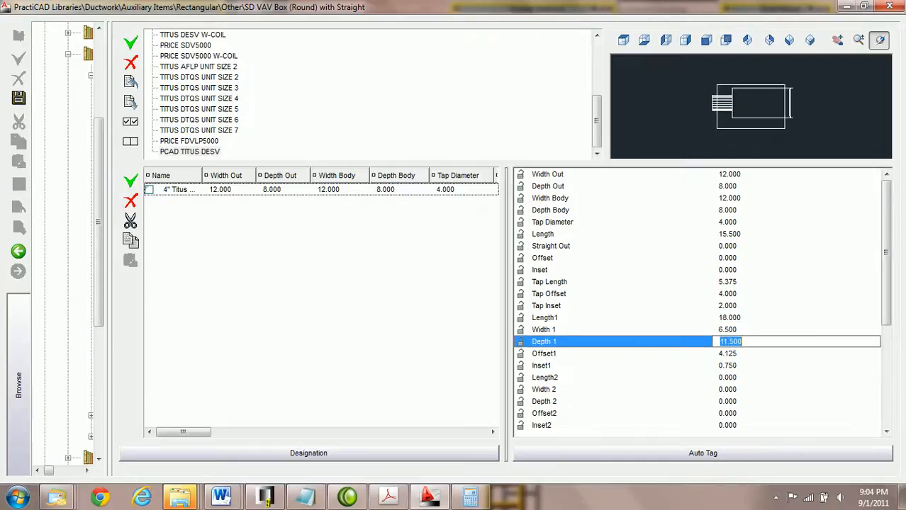
Step: Check the control enclosure's height in the Titus submittal and set Depth 1 to 12.25
{"action": "left_click", "coordinate": [396, 498]}
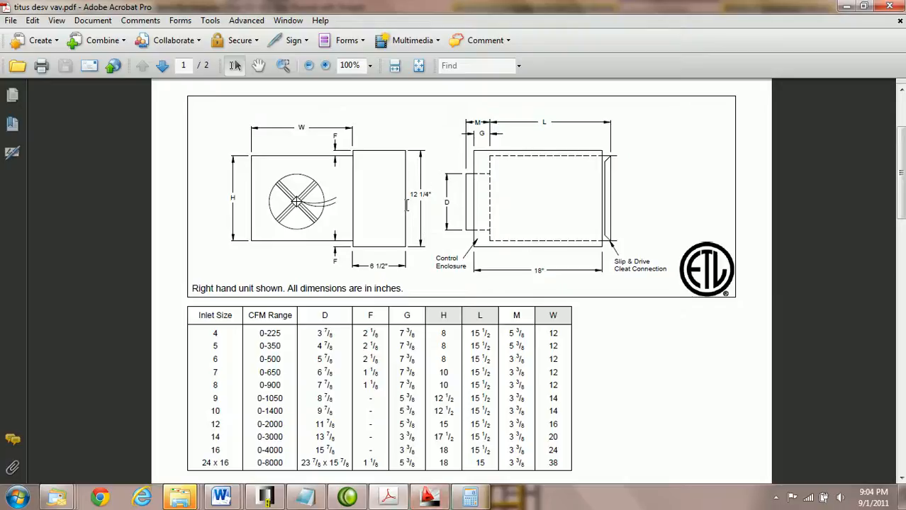
{"action": "left_click", "coordinate": [434, 496]}
{"action": "type", "text": "12.25"}
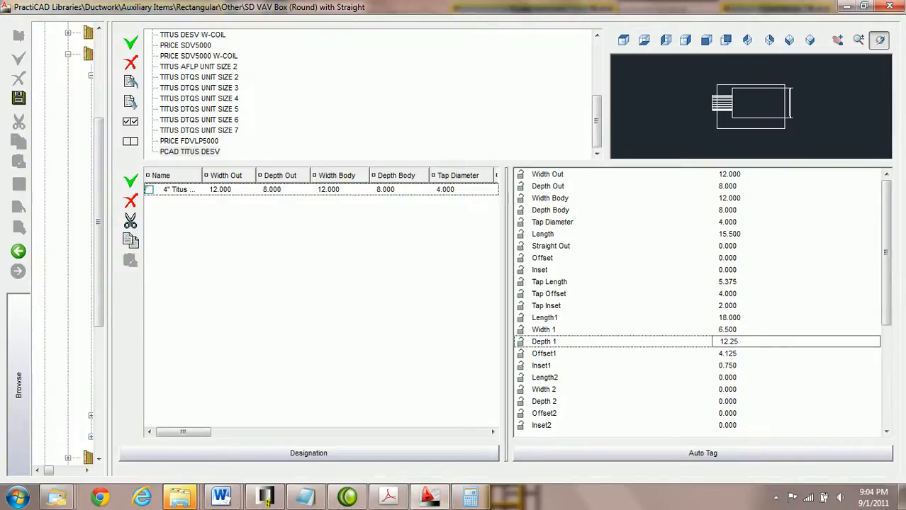
{"action": "key", "text": "Return"}
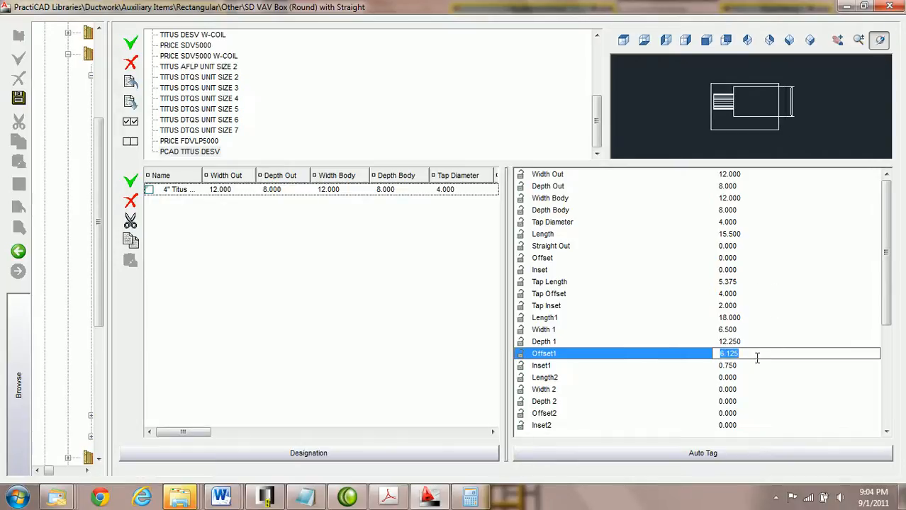
Step: Try Offset1 at 0 to see where the control enclosure starts relative to the box body
{"action": "type", "text": "0"}
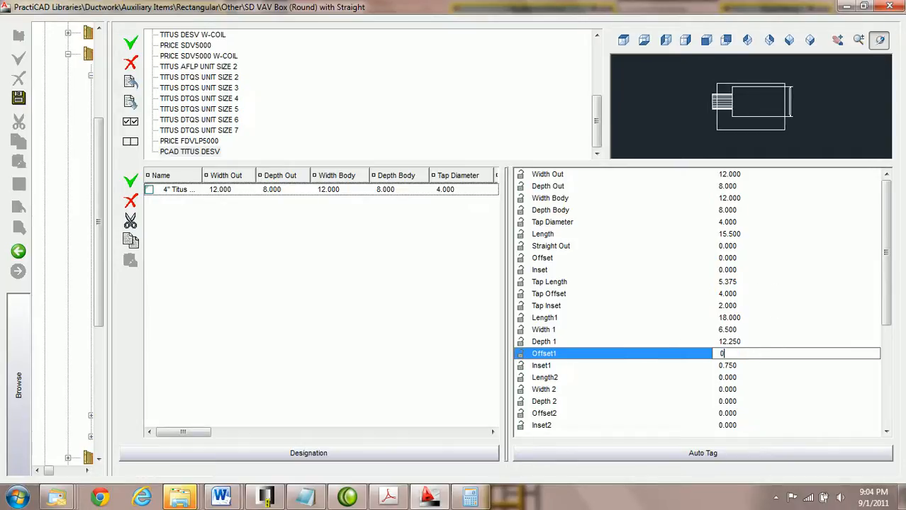
{"action": "key", "text": "Tab"}
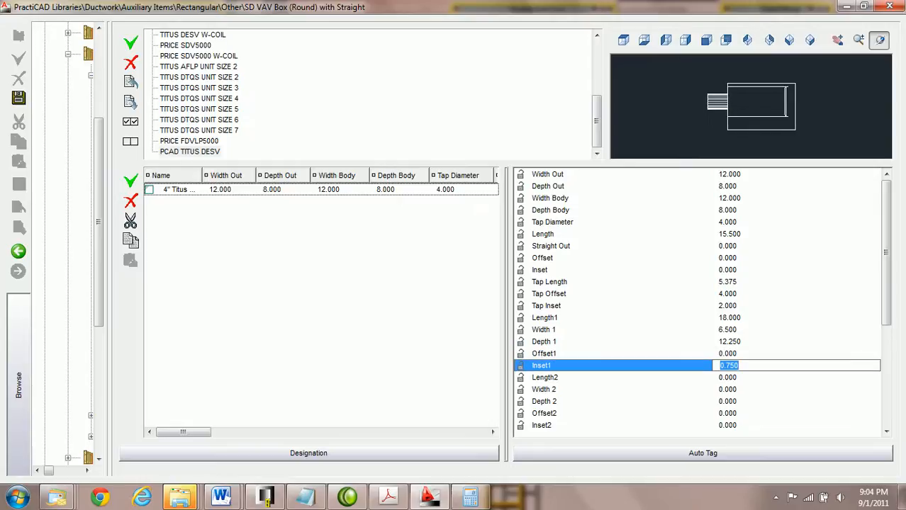
{"action": "left_click", "coordinate": [735, 103]}
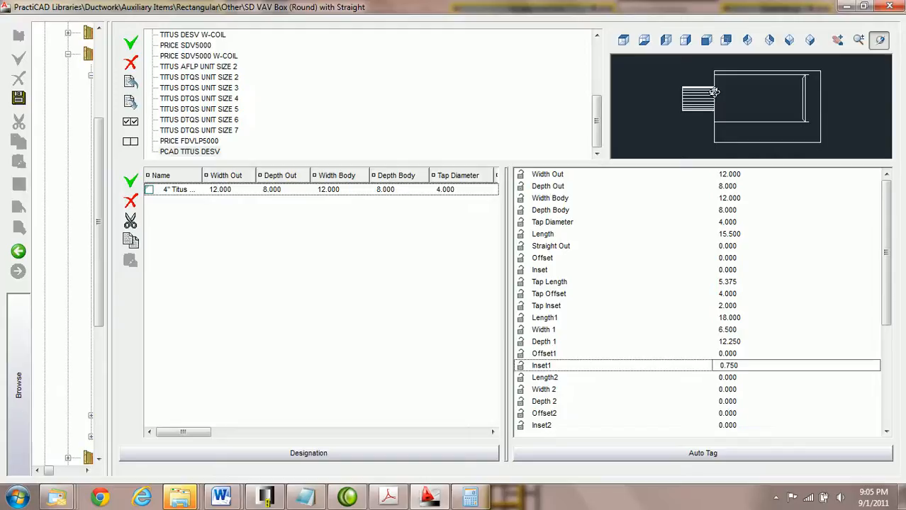
Step: Check dimension G for the 4" inlet in the Titus submittal and set Offset1 to 7.375
{"action": "left_click", "coordinate": [388, 497]}
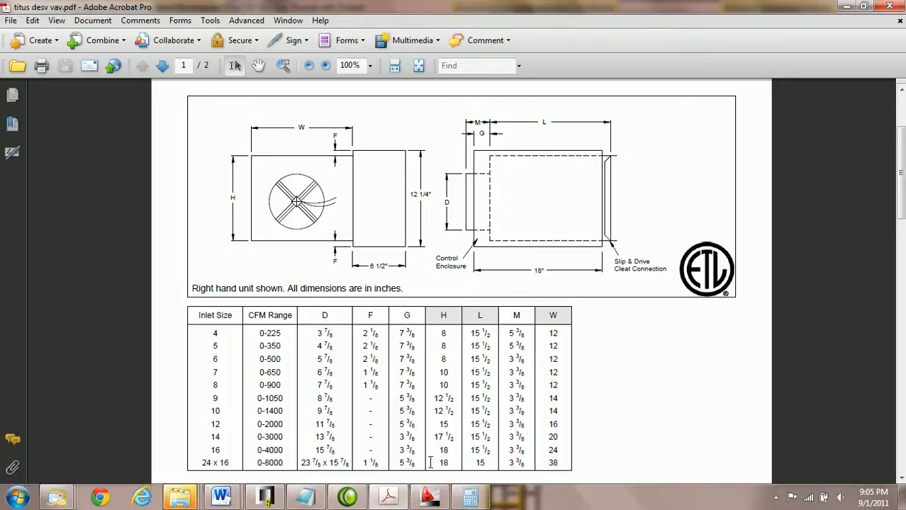
{"action": "mouse_move", "coordinate": [474, 501]}
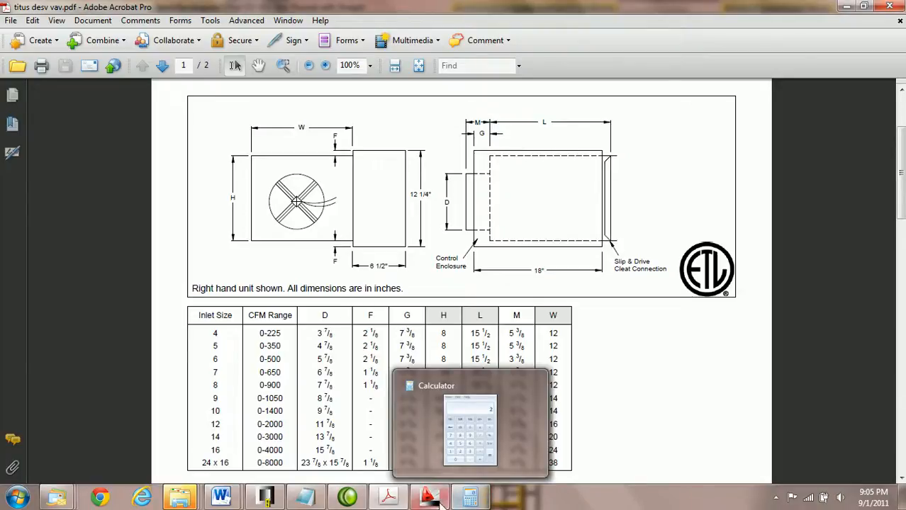
{"action": "left_click", "coordinate": [441, 498]}
{"action": "left_click", "coordinate": [755, 354]}
{"action": "type", "text": "7"}
{"action": "type", "text": ".3375"}
{"action": "type", "text": "75"}
{"action": "key", "text": "Tab"}
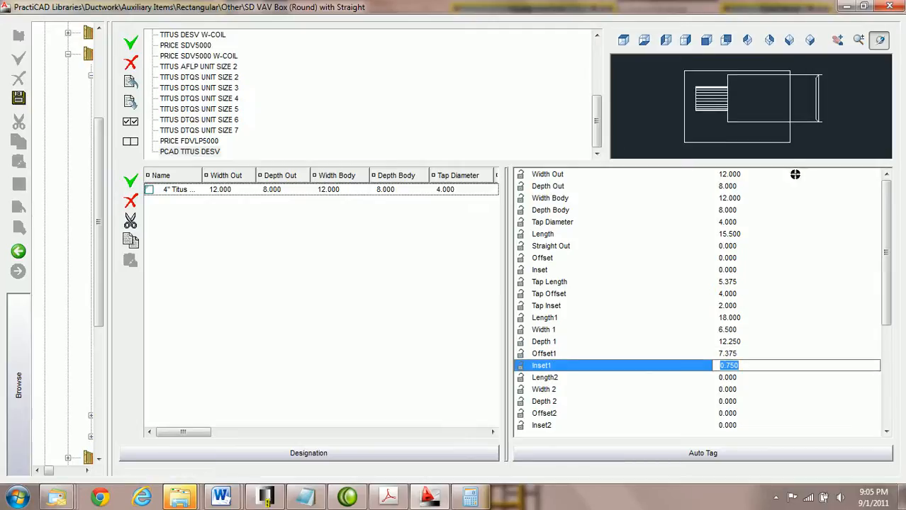
Step: Try Inset1 at 2.75 and at 0 to see how the control enclosure shifts against the body
{"action": "type", "text": "2.75"}
{"action": "key", "text": "Return"}
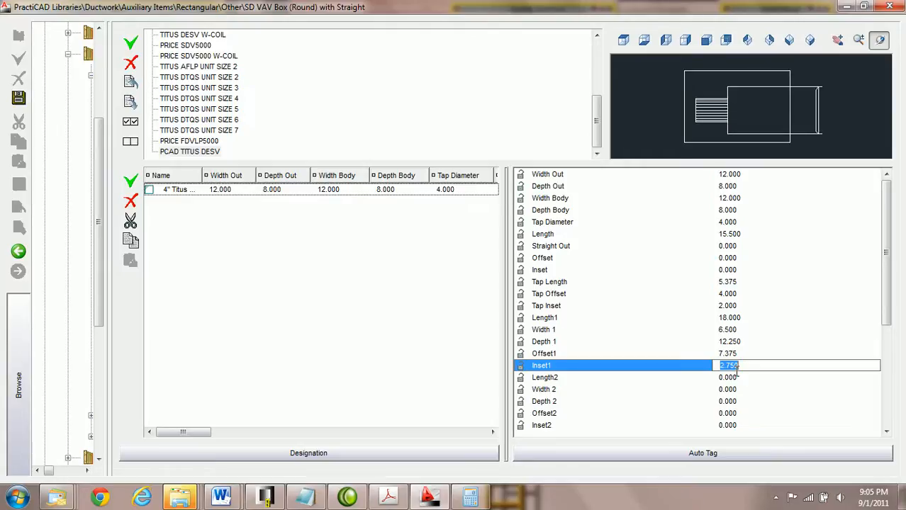
{"action": "type", "text": "0"}
{"action": "key", "text": "Return"}
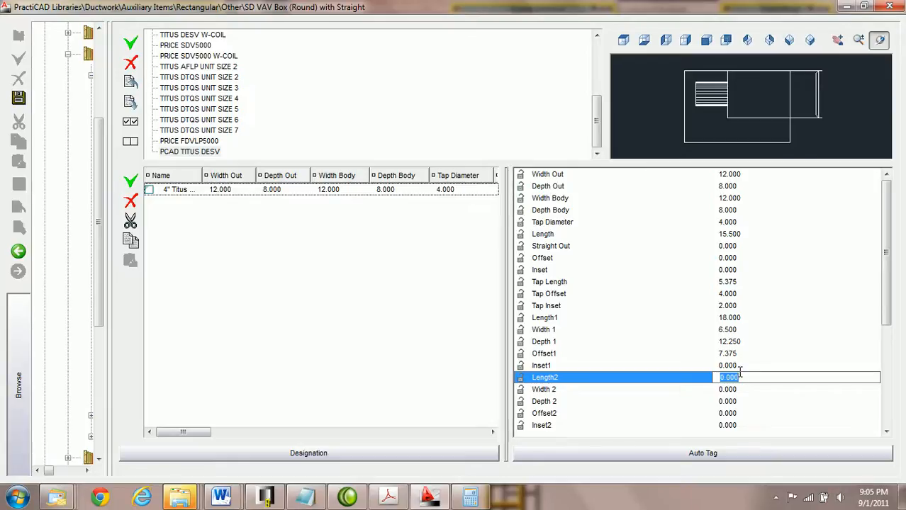
Step: Check dimension F in the Titus submittal, set Inset1 to 2.125, and inspect the box in end and isometric views
{"action": "left_click", "coordinate": [388, 501]}
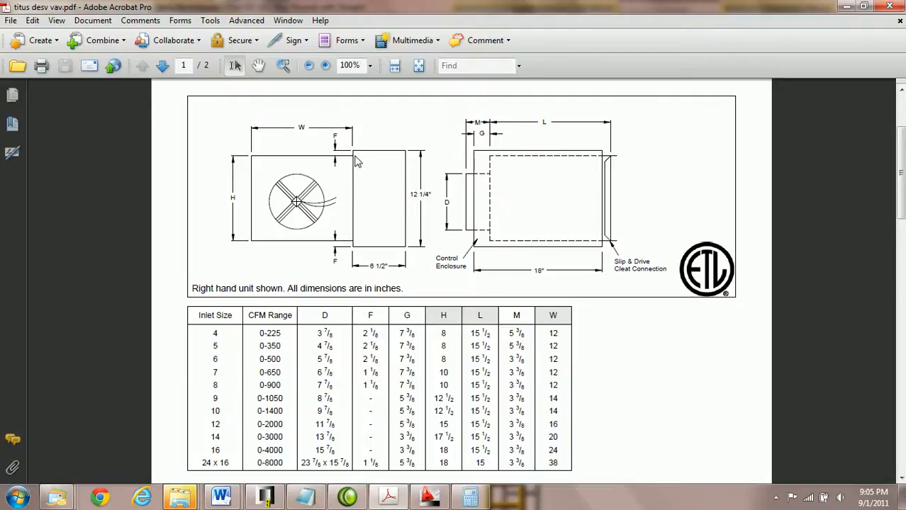
{"action": "left_click", "coordinate": [434, 502]}
{"action": "left_click", "coordinate": [754, 365]}
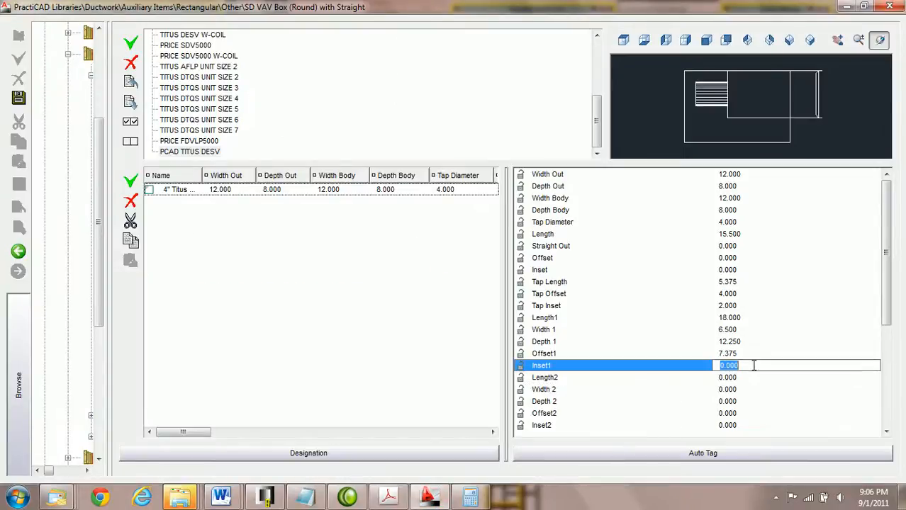
{"action": "type", "text": "2.125"}
{"action": "key", "text": "Return"}
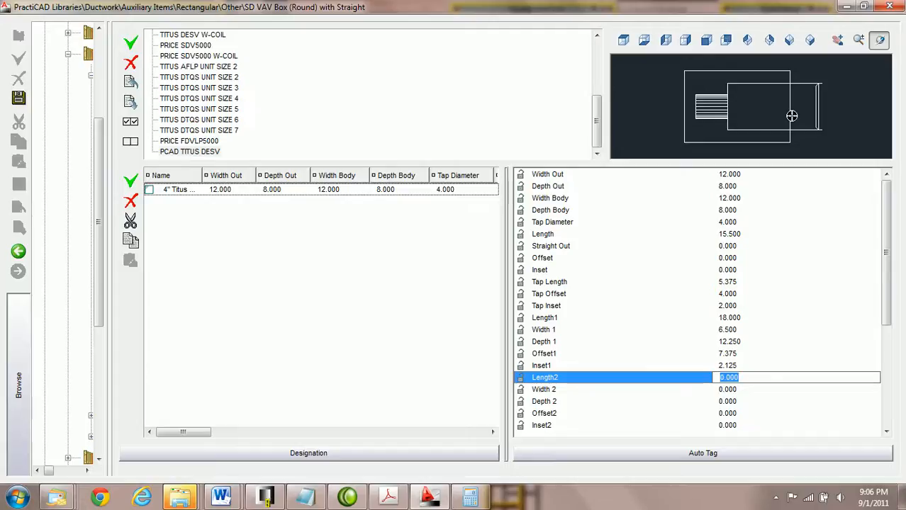
{"action": "left_click", "coordinate": [668, 41]}
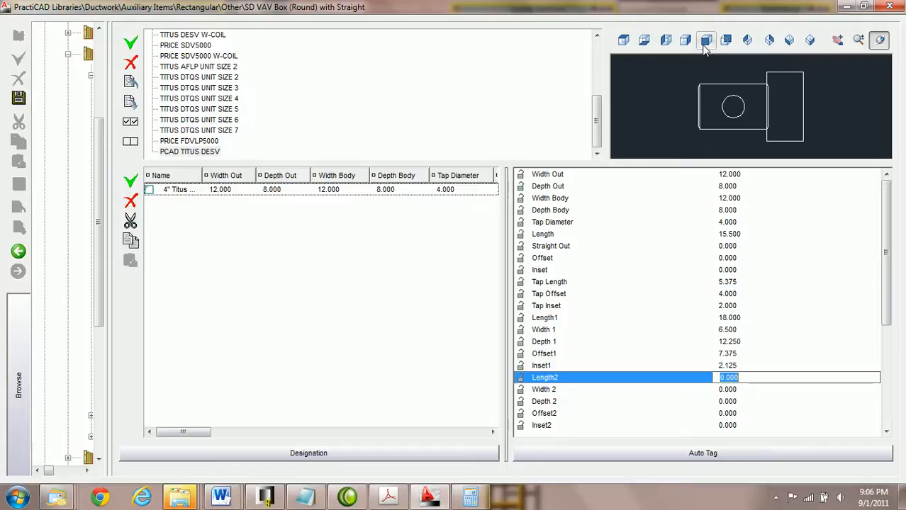
{"action": "left_click", "coordinate": [789, 39]}
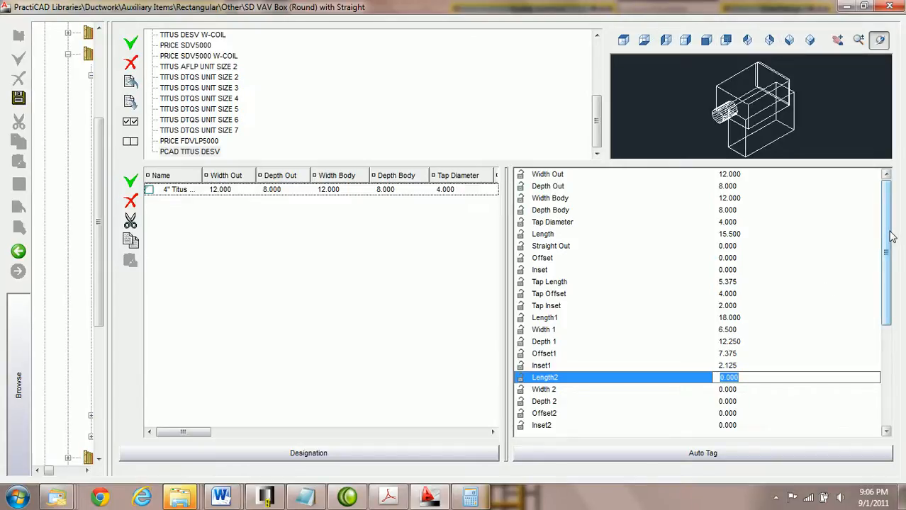
Step: Review the hole settings, compare the Near and Far options for the control enclosure's Side, and set it to Far
{"action": "left_click_drag", "start_coordinate": [886, 234], "coordinate": [885, 280]}
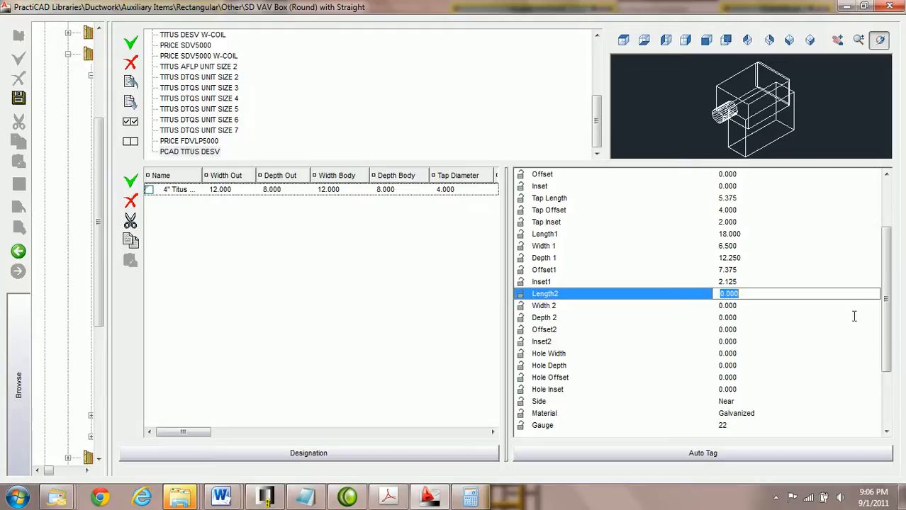
{"action": "left_click_drag", "start_coordinate": [886, 292], "coordinate": [875, 327]}
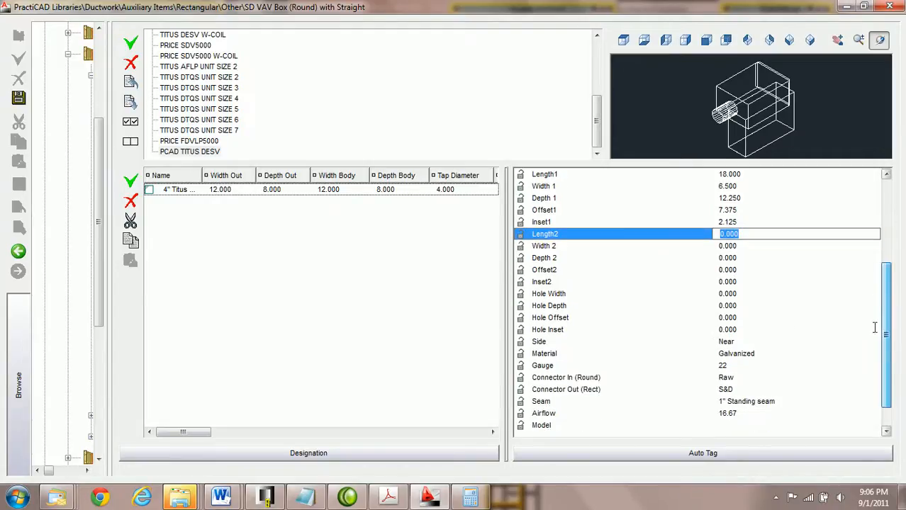
{"action": "left_click", "coordinate": [742, 294]}
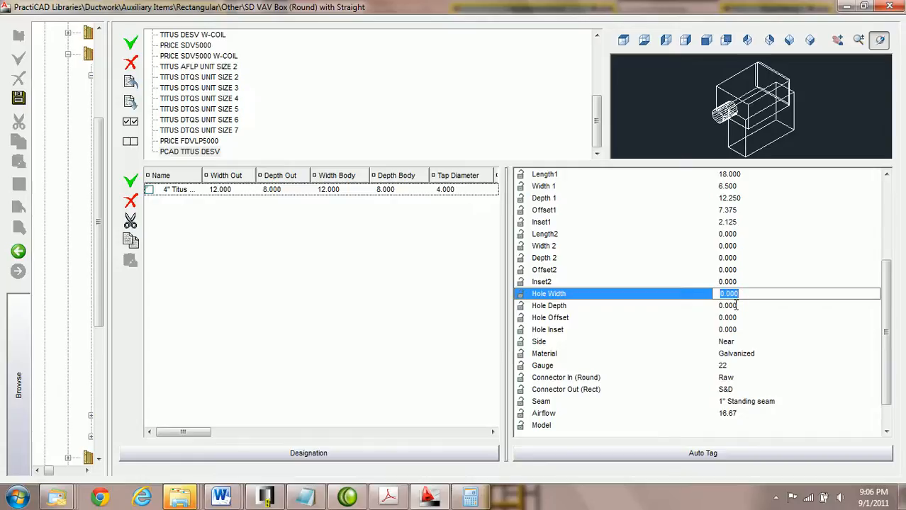
{"action": "left_click", "coordinate": [734, 330]}
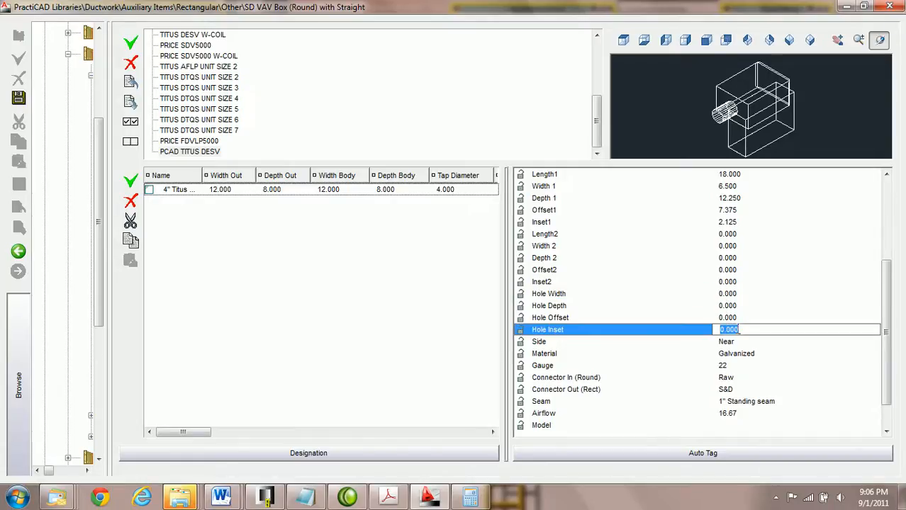
{"action": "left_click", "coordinate": [734, 344]}
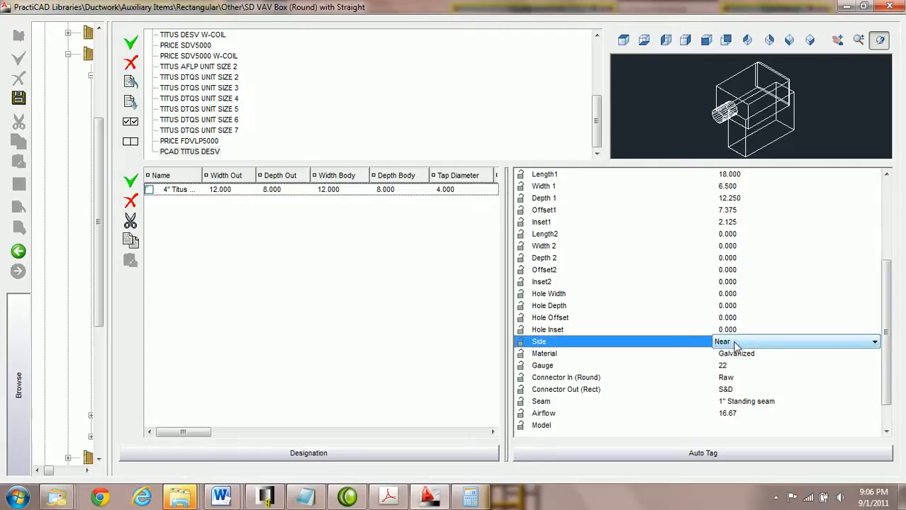
{"action": "left_click", "coordinate": [869, 343]}
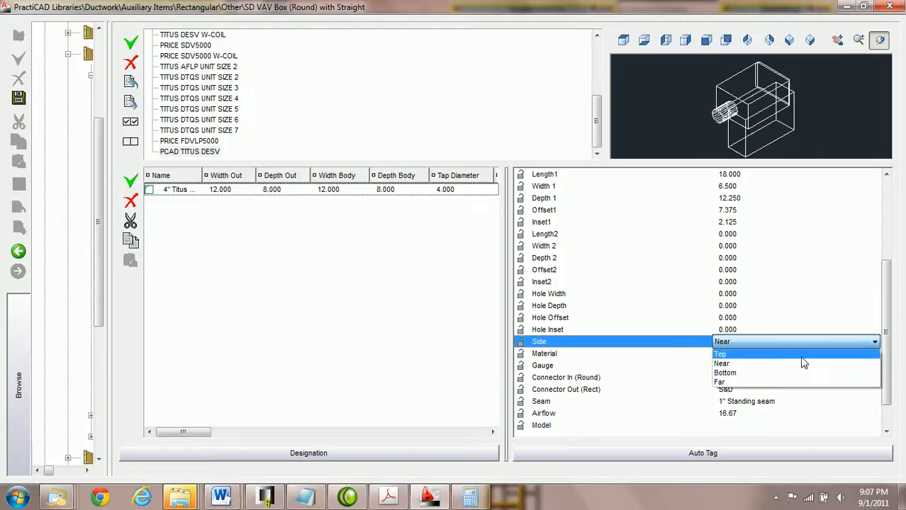
{"action": "left_click", "coordinate": [792, 383]}
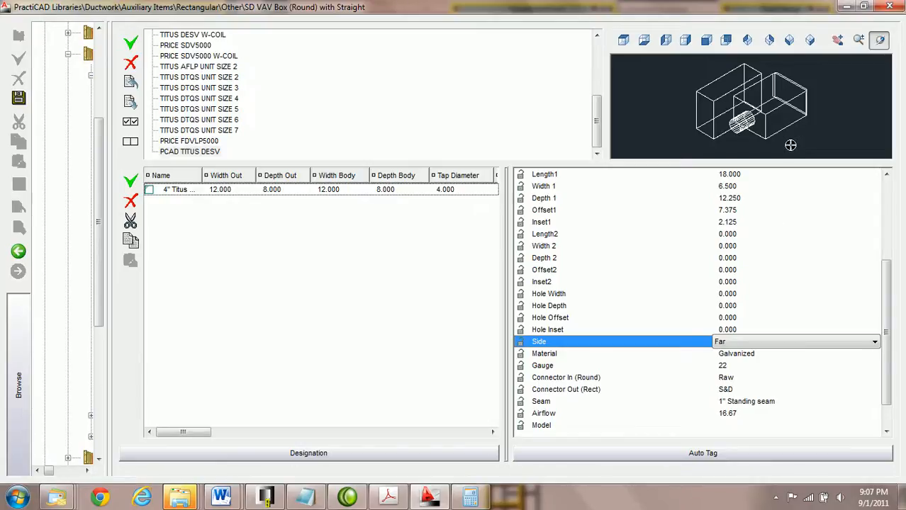
{"action": "left_click", "coordinate": [876, 343]}
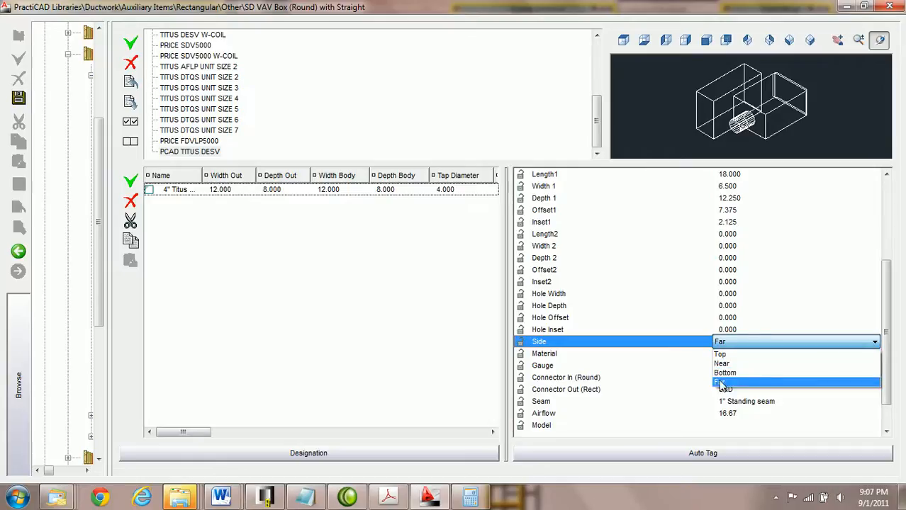
{"action": "left_click", "coordinate": [749, 363]}
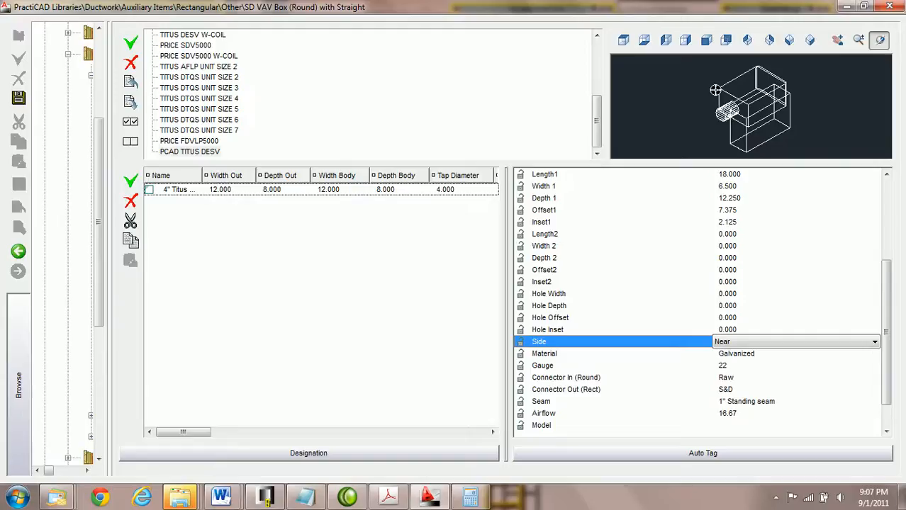
{"action": "left_click", "coordinate": [873, 343]}
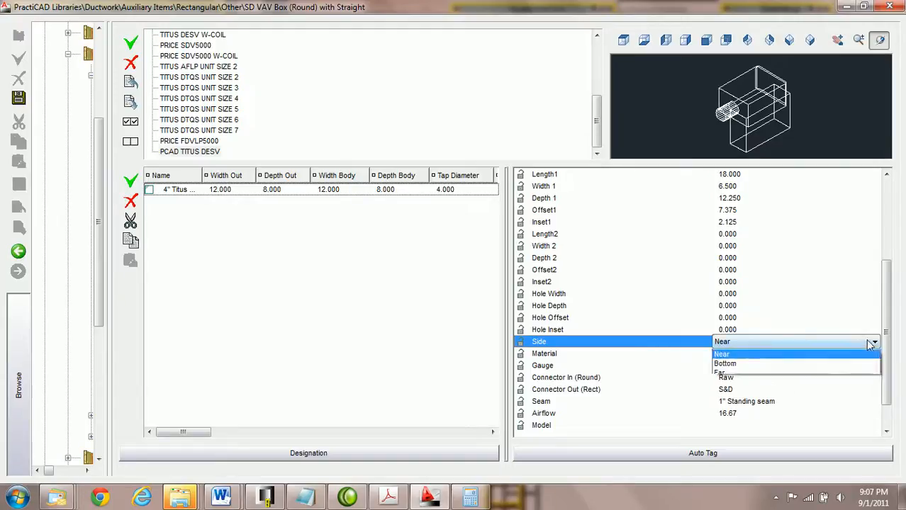
{"action": "left_click", "coordinate": [758, 382]}
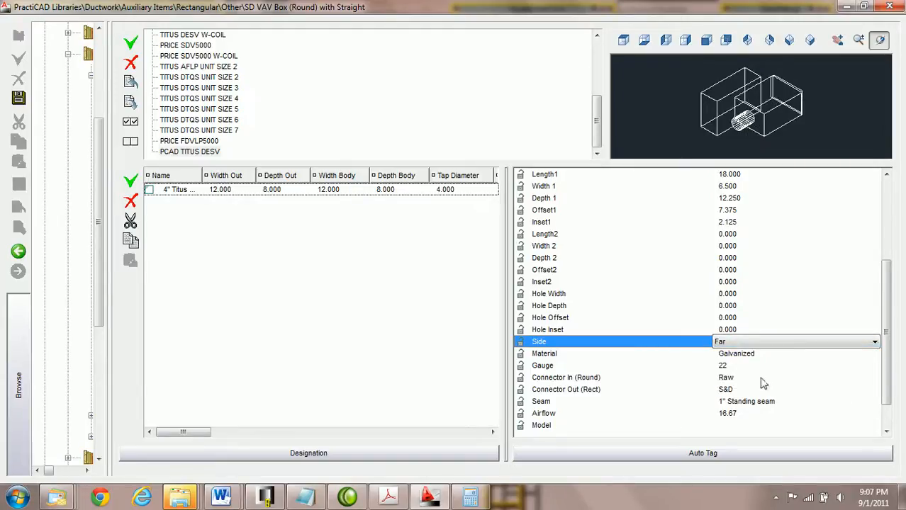
Step: Review the round inlet and rectangular outlet connectors of the 4" item and set its Airflow to 0
{"action": "scroll", "coordinate": [755, 354], "scroll_direction": "down", "scroll_amount": 3}
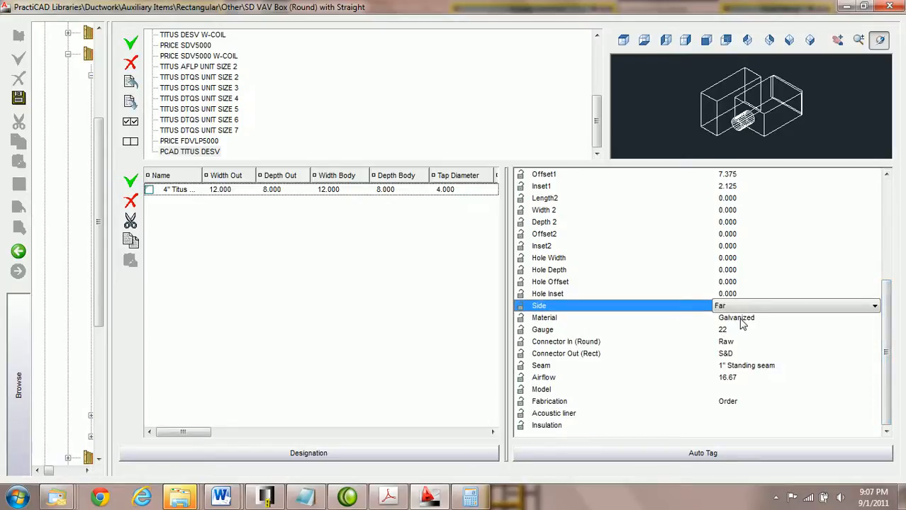
{"action": "left_click", "coordinate": [729, 343]}
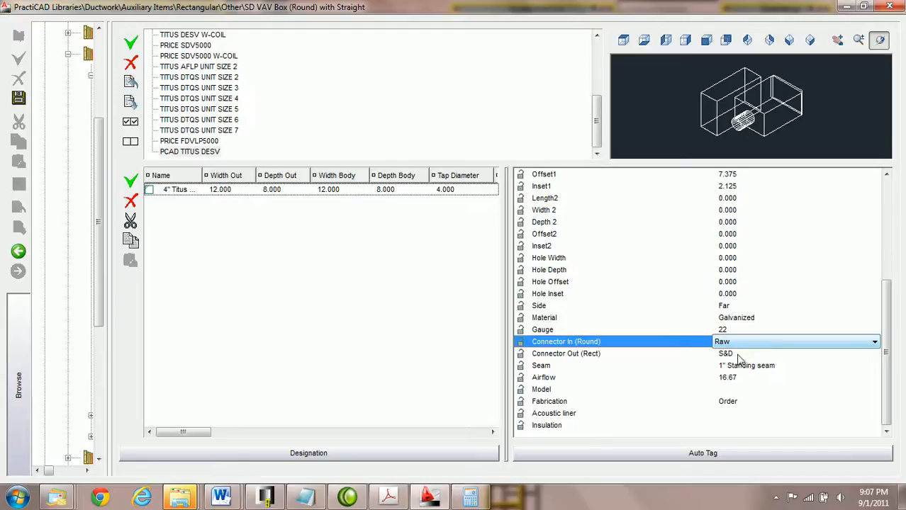
{"action": "left_click", "coordinate": [737, 356]}
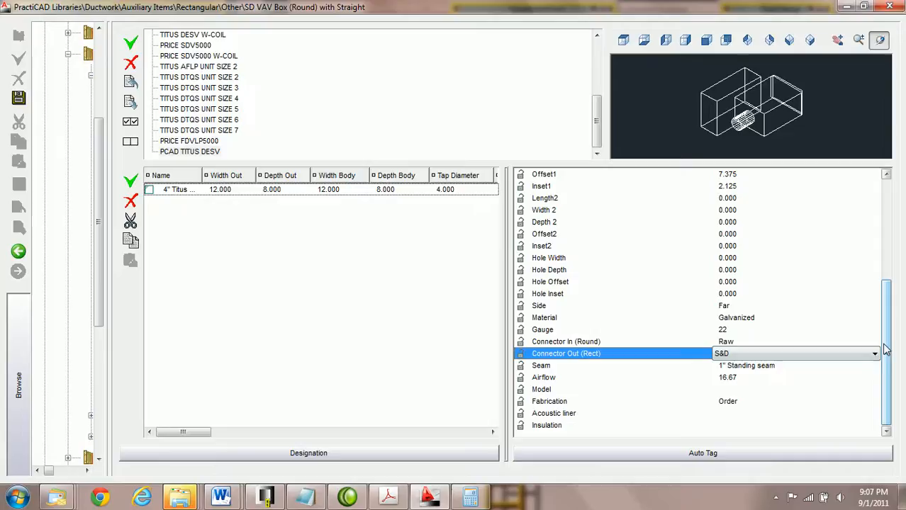
{"action": "left_click", "coordinate": [748, 379]}
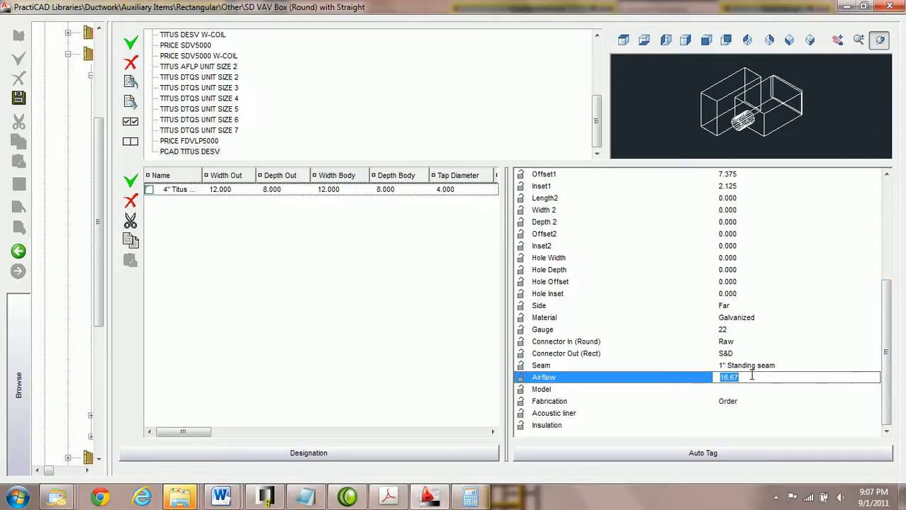
{"action": "type", "text": "200"}
{"action": "double_click", "coordinate": [748, 379]}
{"action": "type", "text": "0"}
{"action": "key", "text": "Return"}
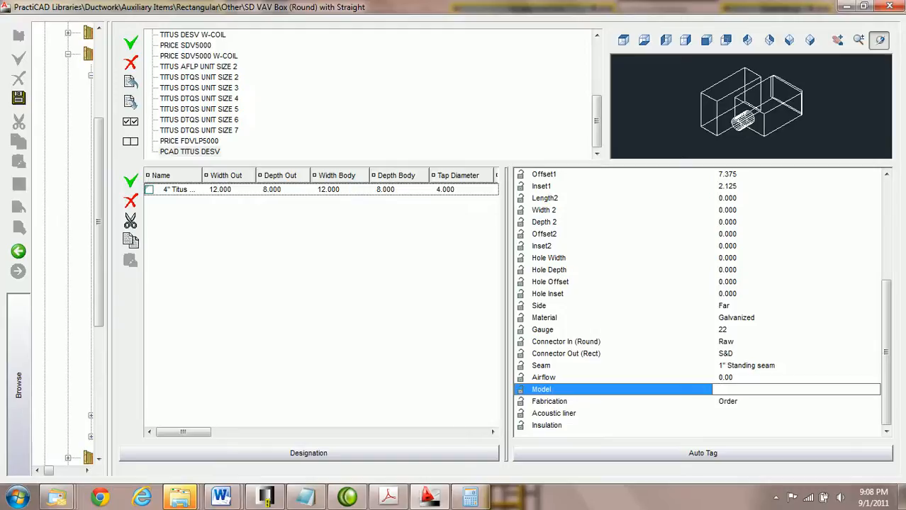
Step: Check the 4" inlet's CFM range in the Titus submittal and review the item's Model, Fabrication and Acoustic liner settings
{"action": "left_click", "coordinate": [387, 496]}
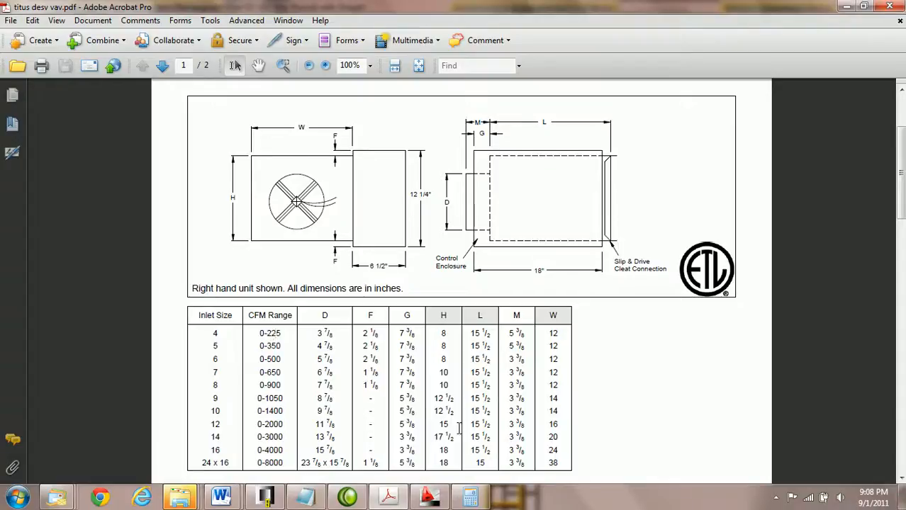
{"action": "left_click", "coordinate": [438, 499]}
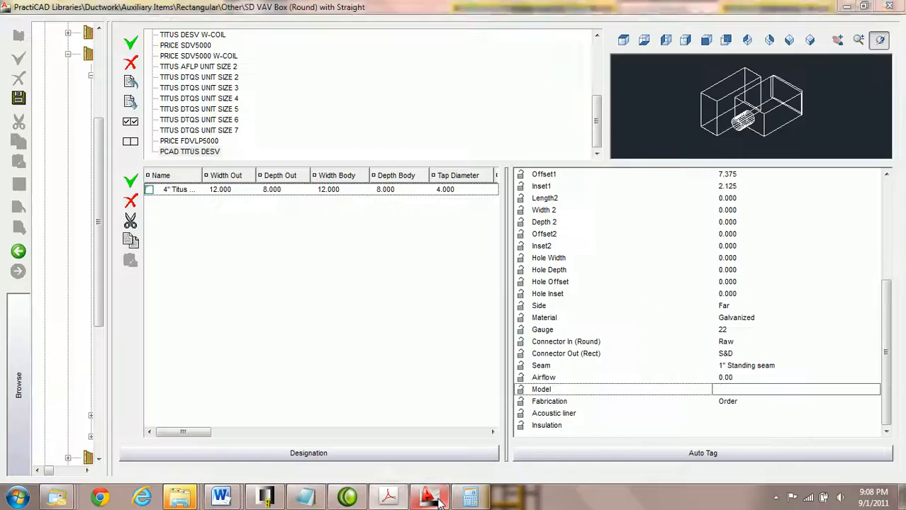
{"action": "left_click", "coordinate": [876, 389]}
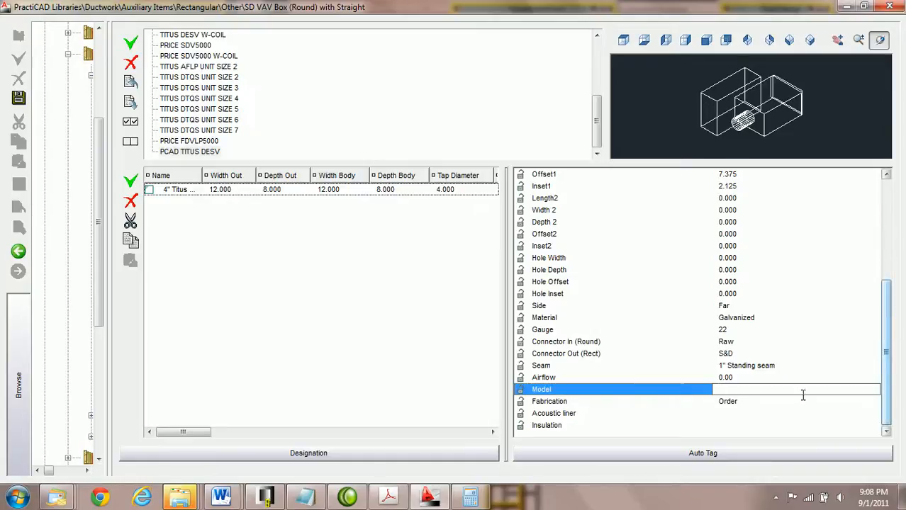
{"action": "left_click", "coordinate": [739, 402]}
{"action": "left_click", "coordinate": [768, 402]}
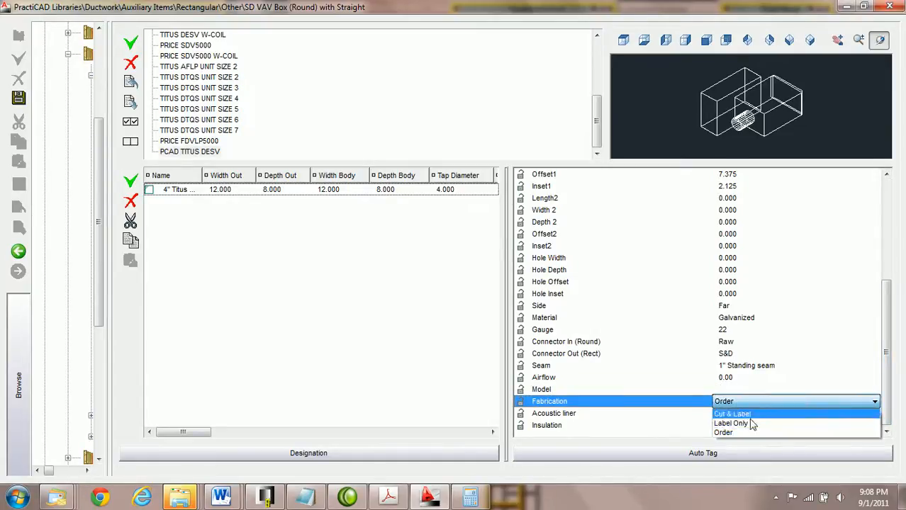
{"action": "left_click", "coordinate": [760, 402]}
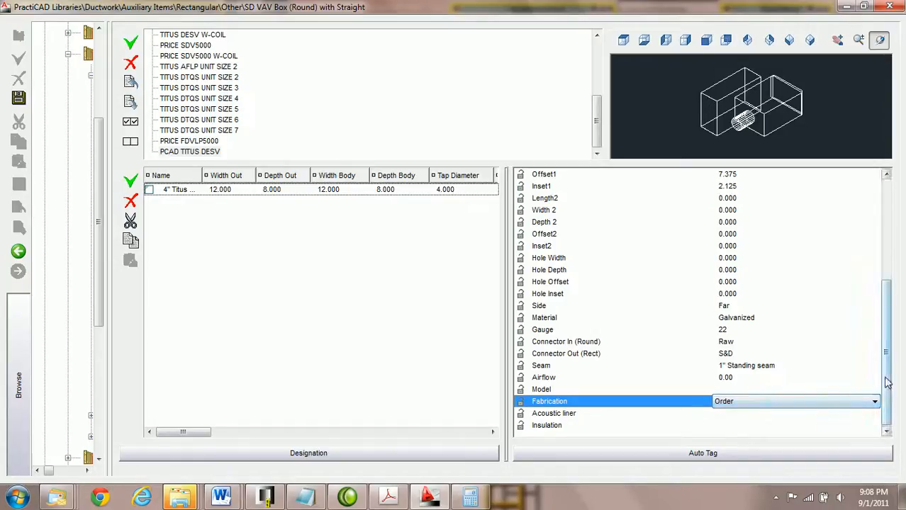
{"action": "left_click", "coordinate": [757, 415]}
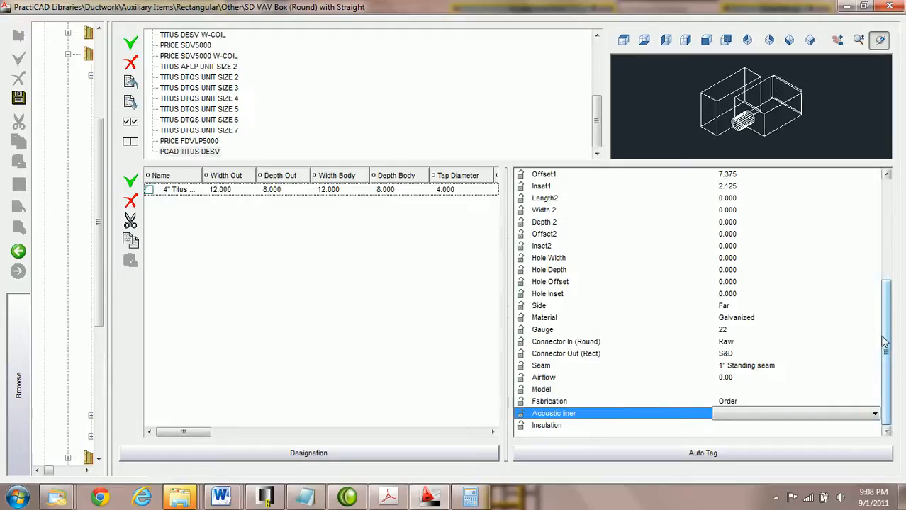
{"action": "mouse_move", "coordinate": [886, 347]}
{"action": "left_mouse_down"}
{"action": "mouse_move", "coordinate": [886, 248]}
{"action": "mouse_move", "coordinate": [886, 354]}
{"action": "left_mouse_up"}
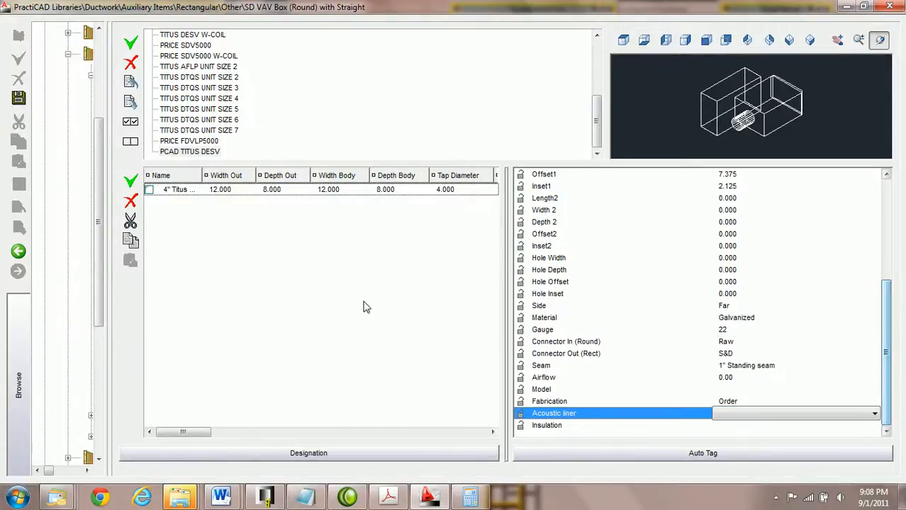
Step: Add a new item named 6" Titus DESV to the catalog, based on the 4" item
{"action": "left_click", "coordinate": [175, 191]}
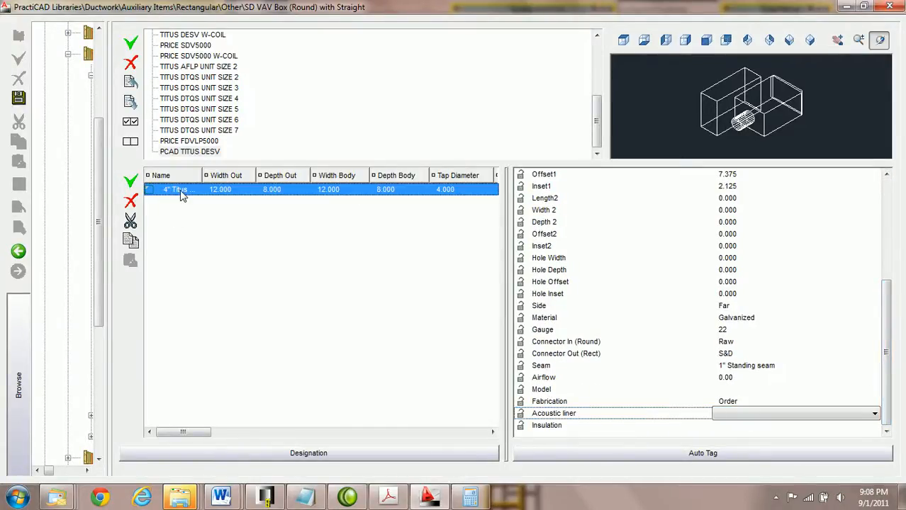
{"action": "left_click", "coordinate": [131, 183]}
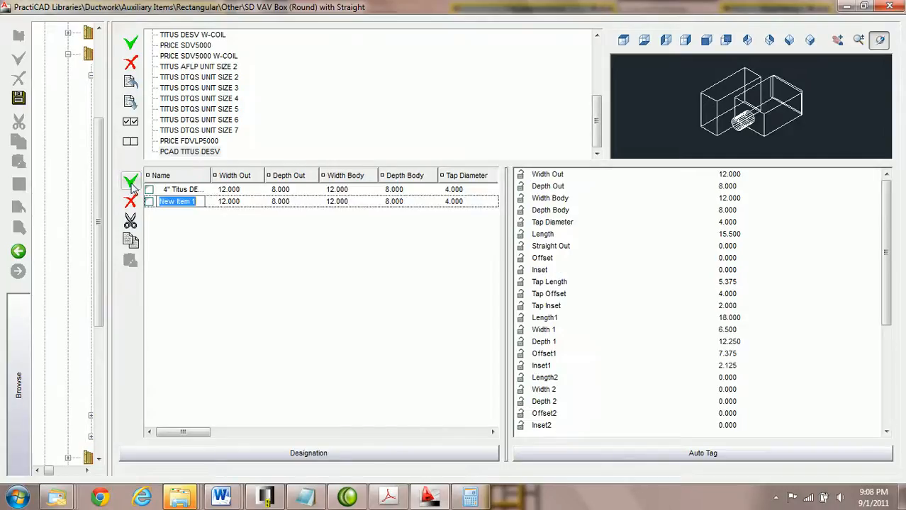
{"action": "type", "text": "6\" Titus DESV"}
{"action": "key", "text": "Tab"}
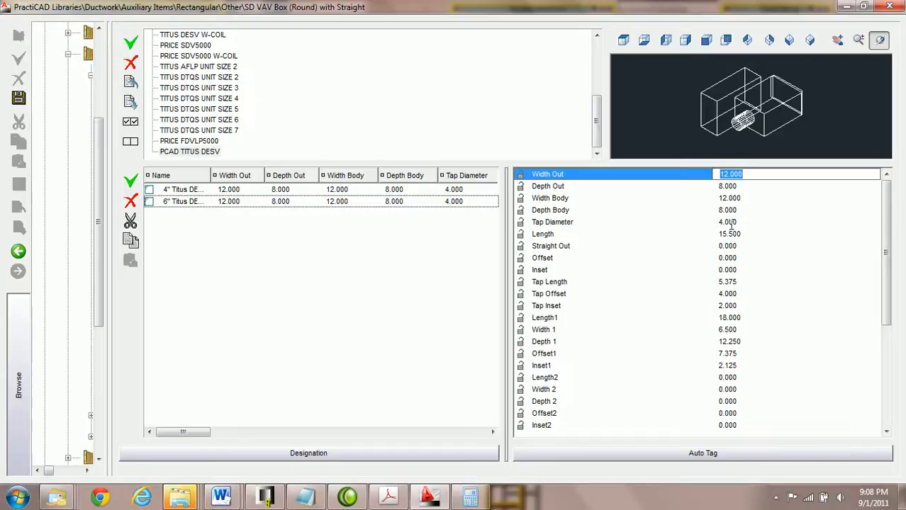
Step: Close the PractiCAD library and save the changes to the PCAD TITUS DESV catalog
{"action": "left_click", "coordinate": [189, 152]}
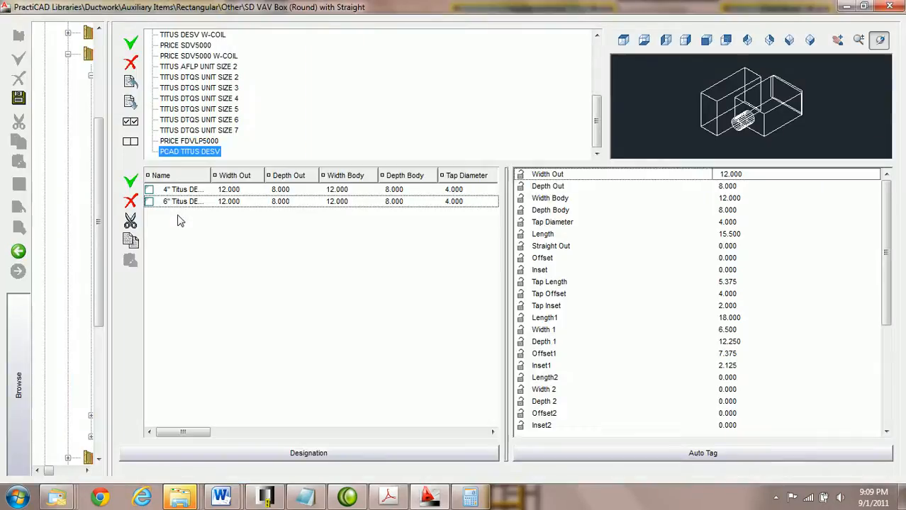
{"action": "left_click", "coordinate": [887, 7]}
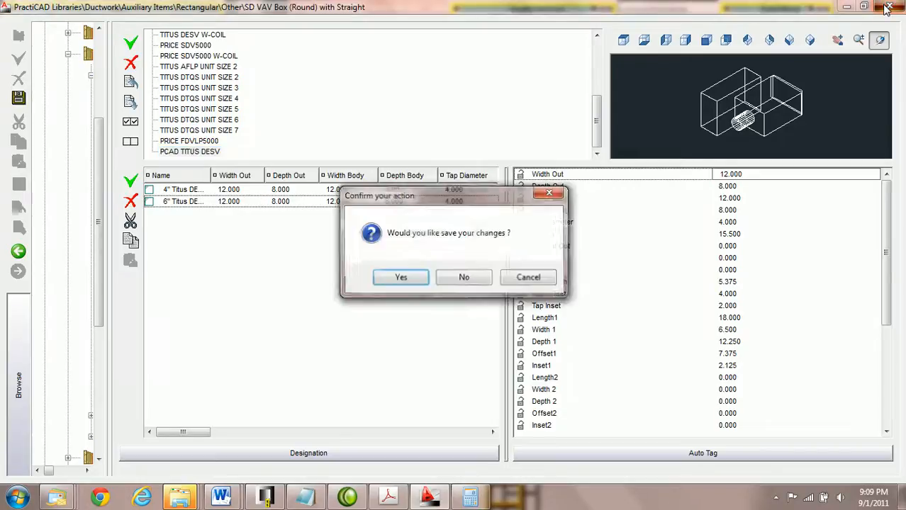
{"action": "left_click", "coordinate": [399, 277]}
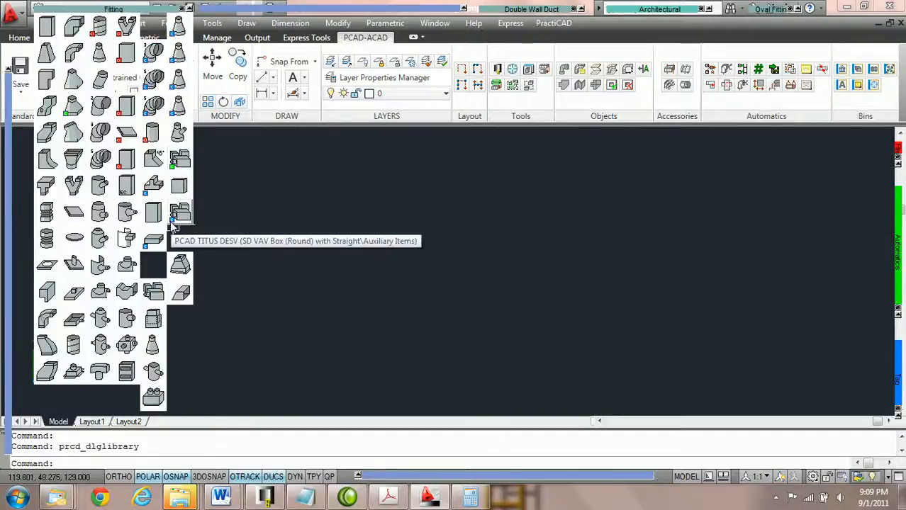
Step: Place one 6" Titus DESV box from the PCAD TITUS DESV fitting in the drawing without rotation and end placement
{"action": "left_click", "coordinate": [175, 224]}
{"action": "left_click", "coordinate": [476, 231]}
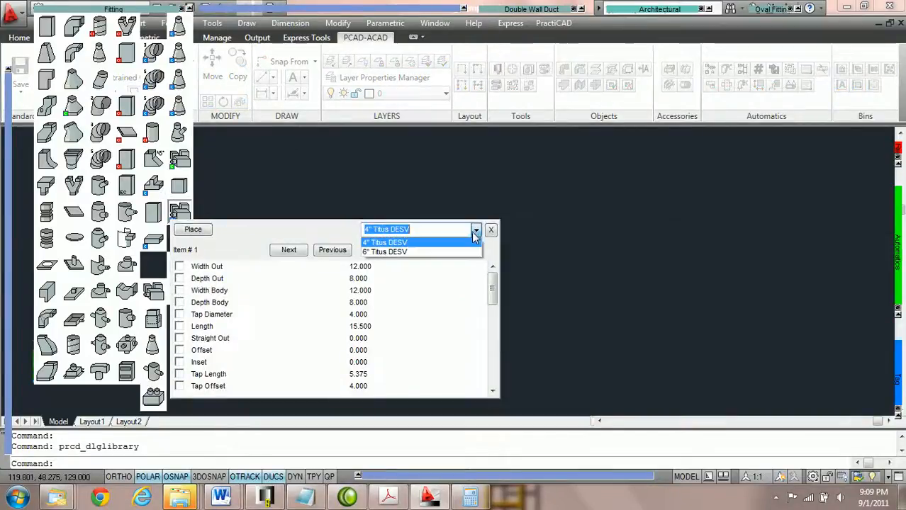
{"action": "left_click", "coordinate": [396, 252]}
{"action": "left_click", "coordinate": [186, 229]}
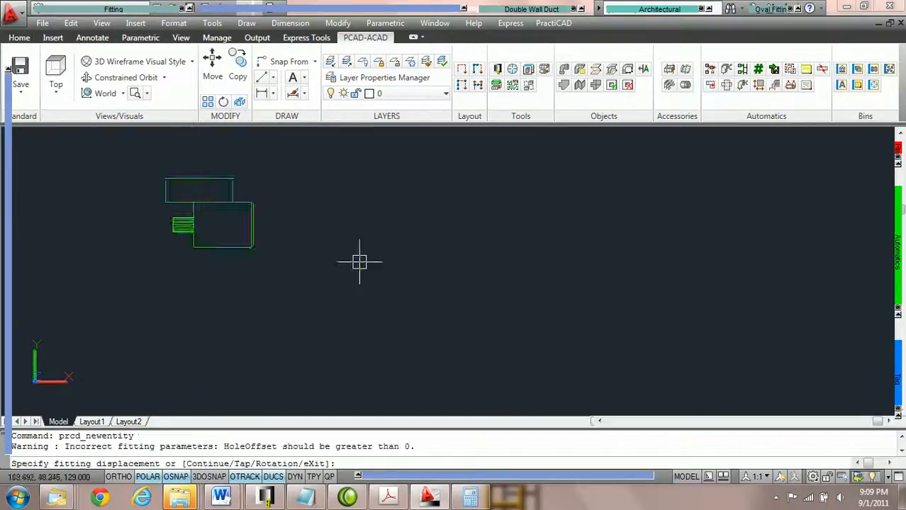
{"action": "left_click", "coordinate": [336, 270]}
{"action": "key", "text": "Return"}
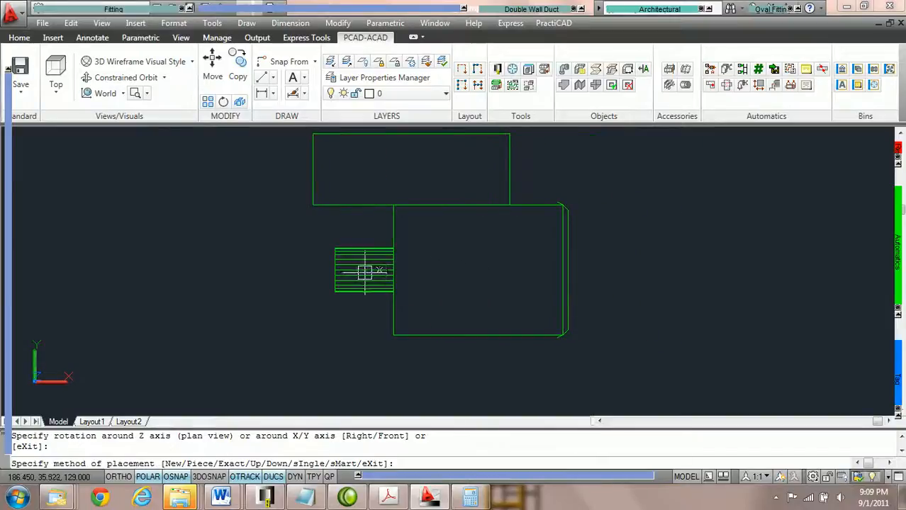
{"action": "key", "text": "Return"}
{"action": "key", "text": "Escape"}
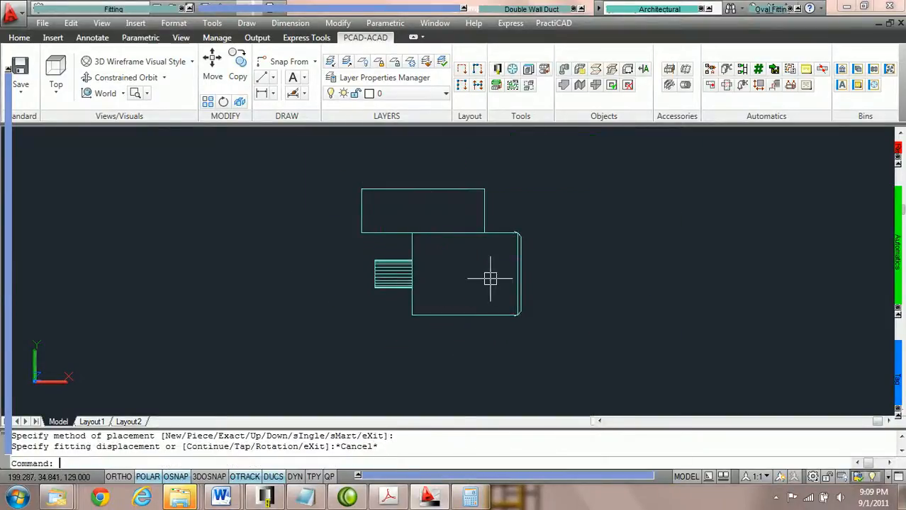
{"action": "scroll", "coordinate": [459, 275], "scroll_direction": "up", "scroll_amount": 2}
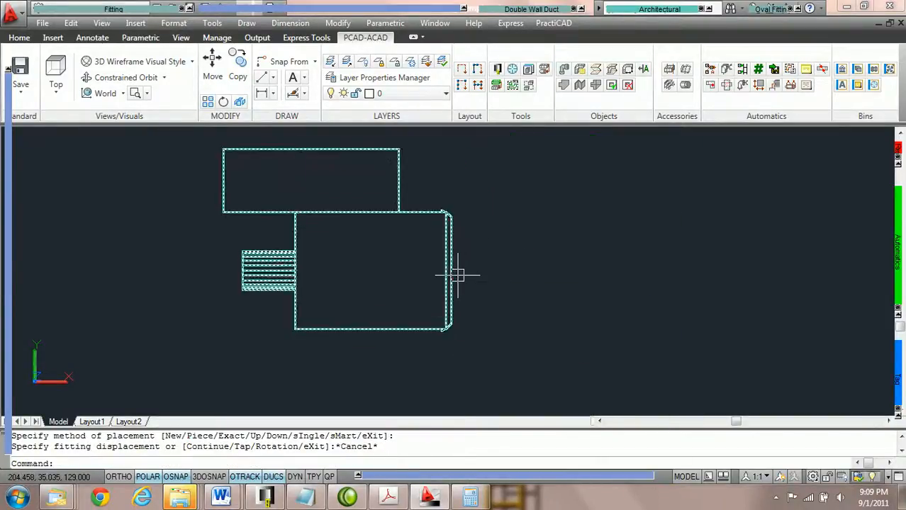
{"action": "key", "text": "Escape"}
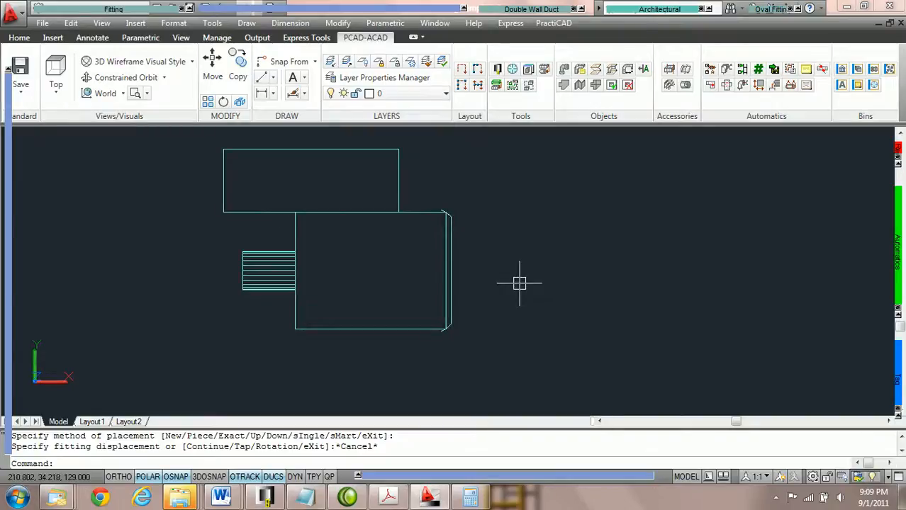